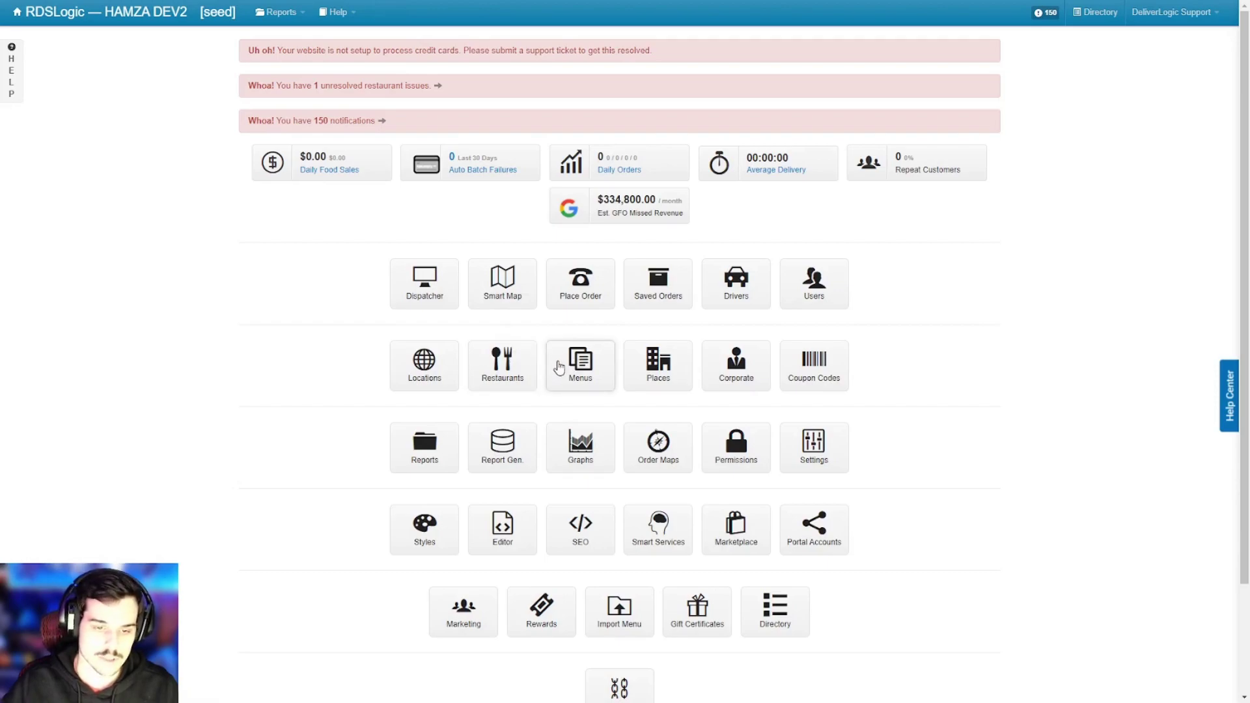
Step: Open the Menus page for the New York location and launch the Auto Builder
{"action": "left_click", "coordinate": [559, 367]}
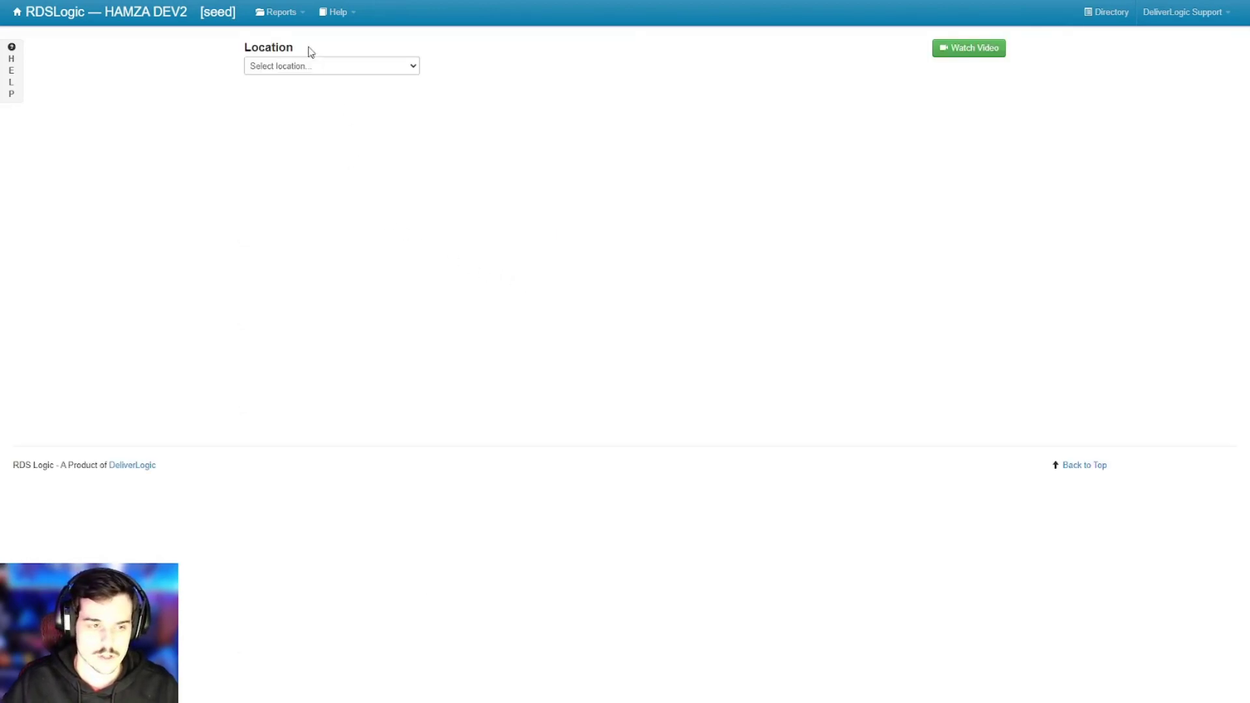
{"action": "left_click", "coordinate": [333, 66]}
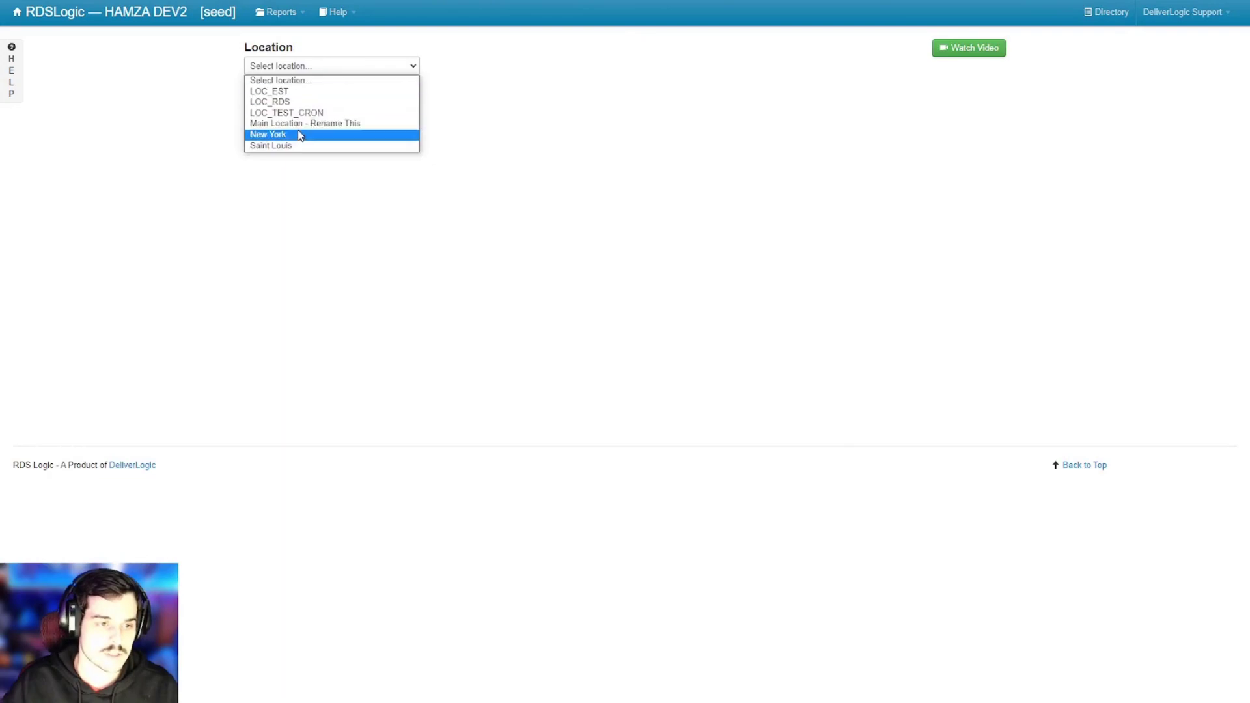
{"action": "left_click", "coordinate": [307, 133]}
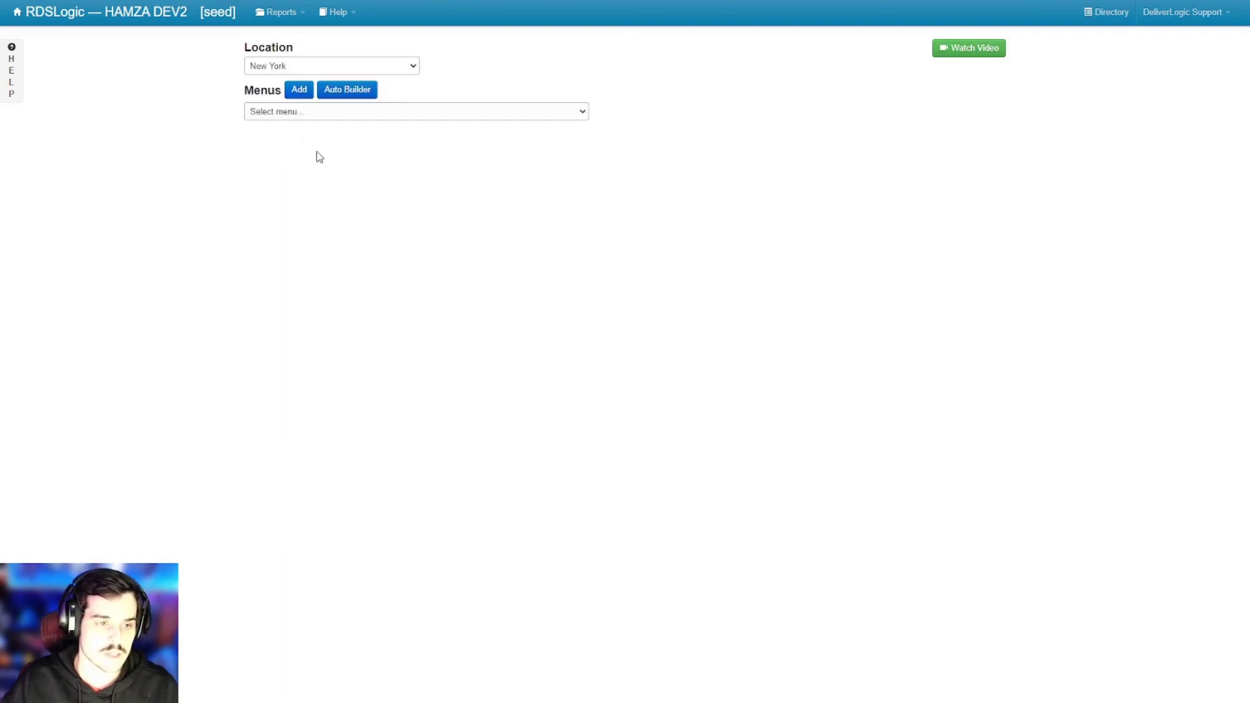
{"action": "left_click", "coordinate": [348, 92]}
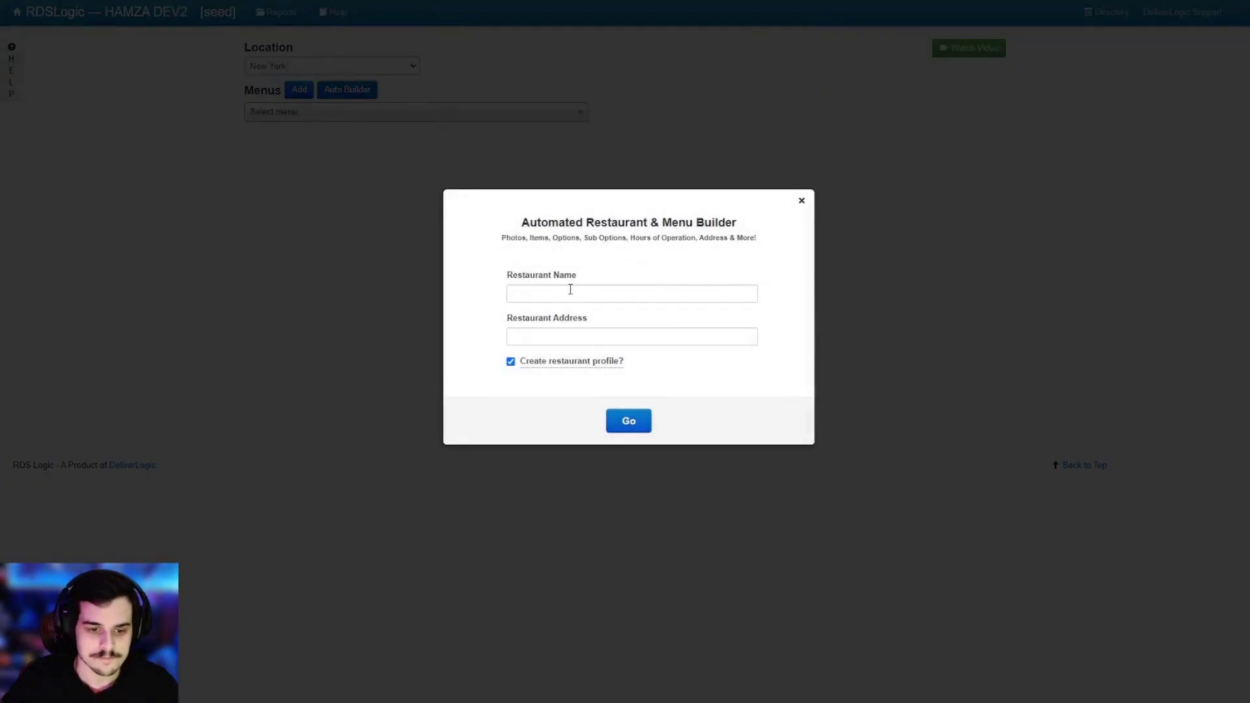
Step: Enter Red Robin and its 450 Brandon Town Center Drive address, with restaurant profile creation checked
{"action": "left_click", "coordinate": [570, 289]}
{"action": "type", "text": "Red "}
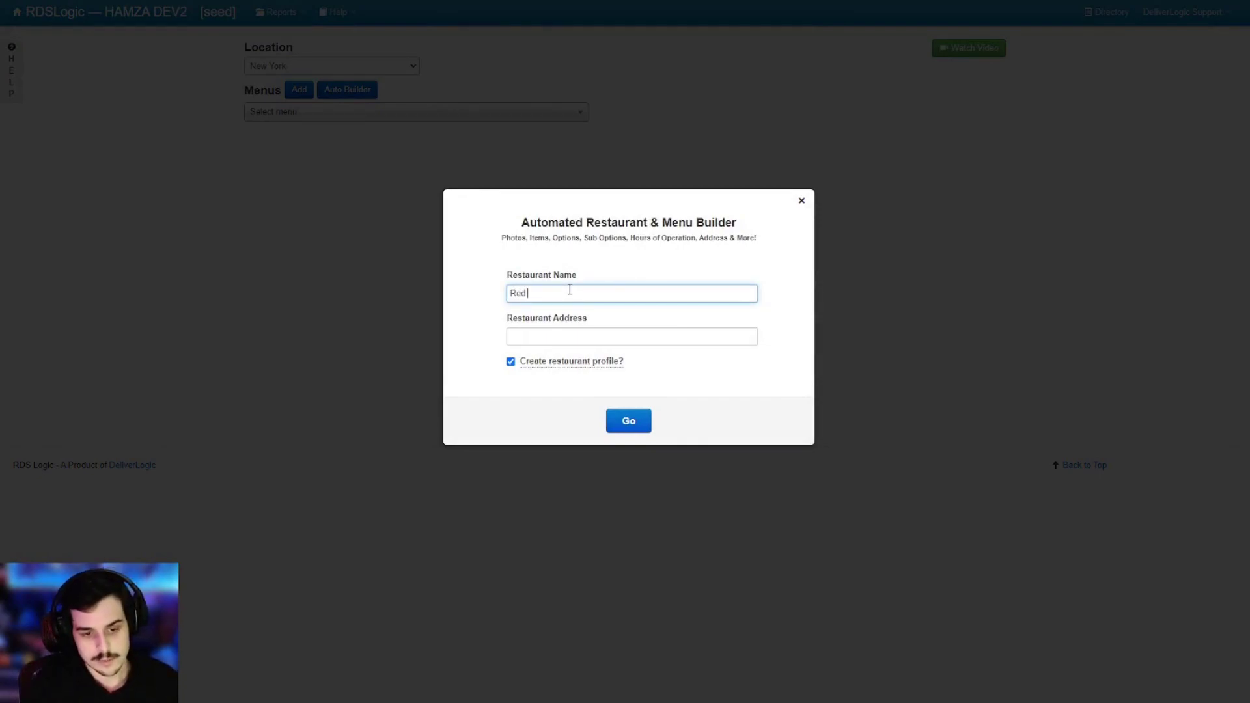
{"action": "type", "text": "Robin"}
{"action": "key", "text": "Tab"}
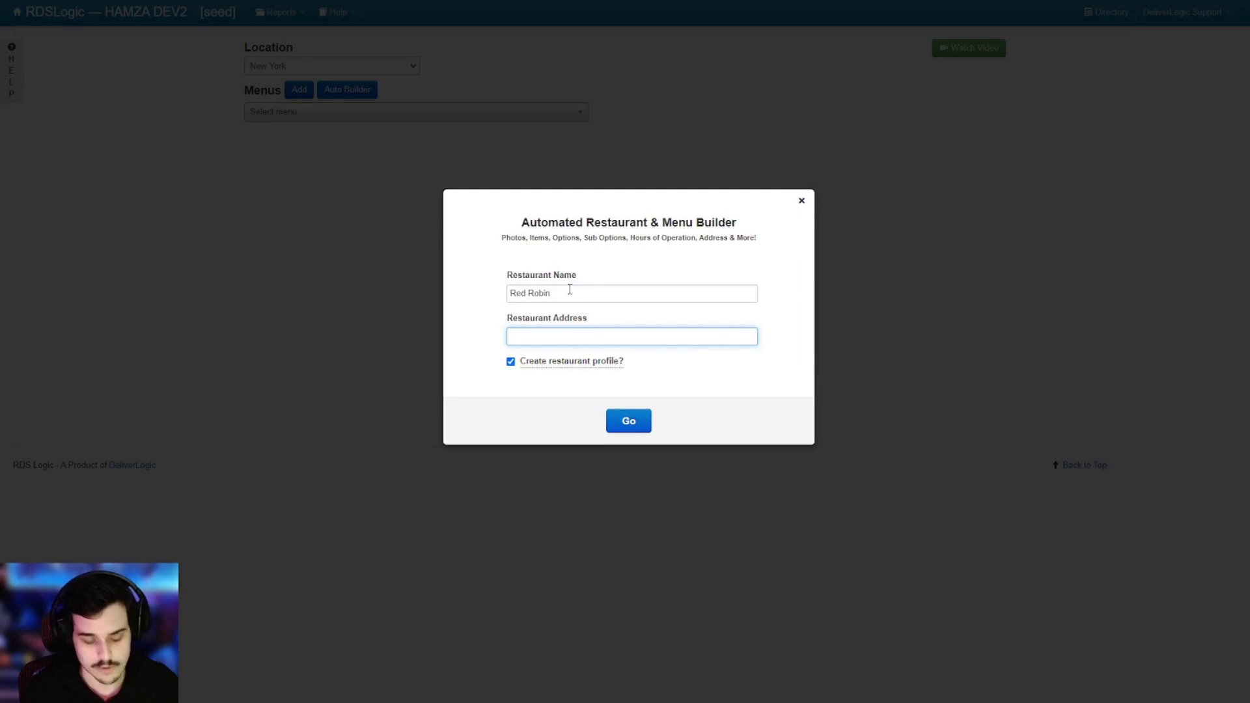
{"action": "type", "text": "450 brando"}
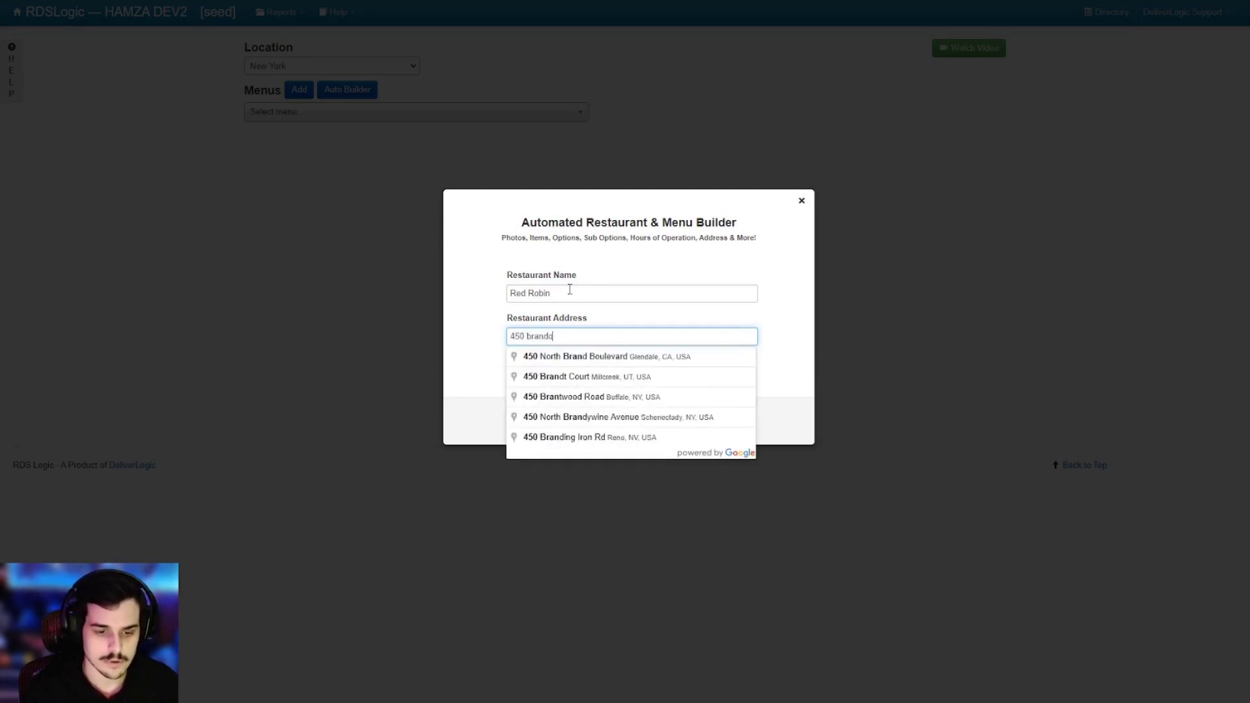
{"action": "type", "text": "n t"}
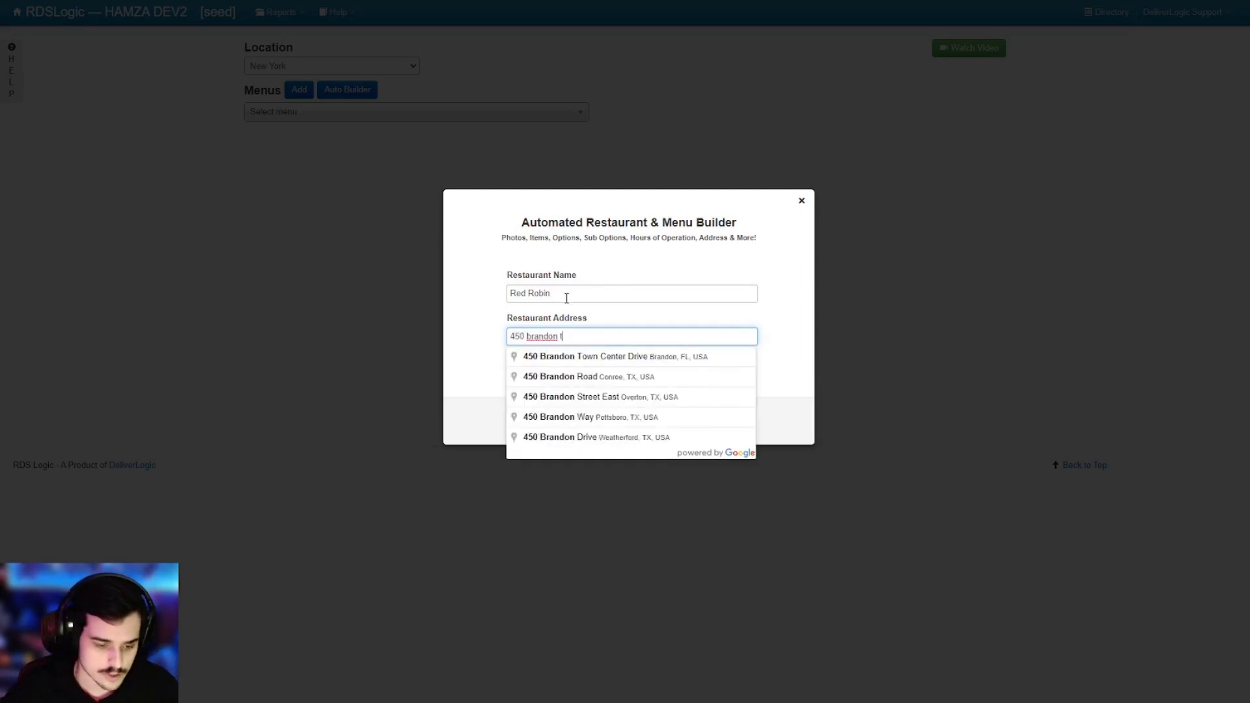
{"action": "type", "text": "own"}
{"action": "left_click", "coordinate": [635, 357]}
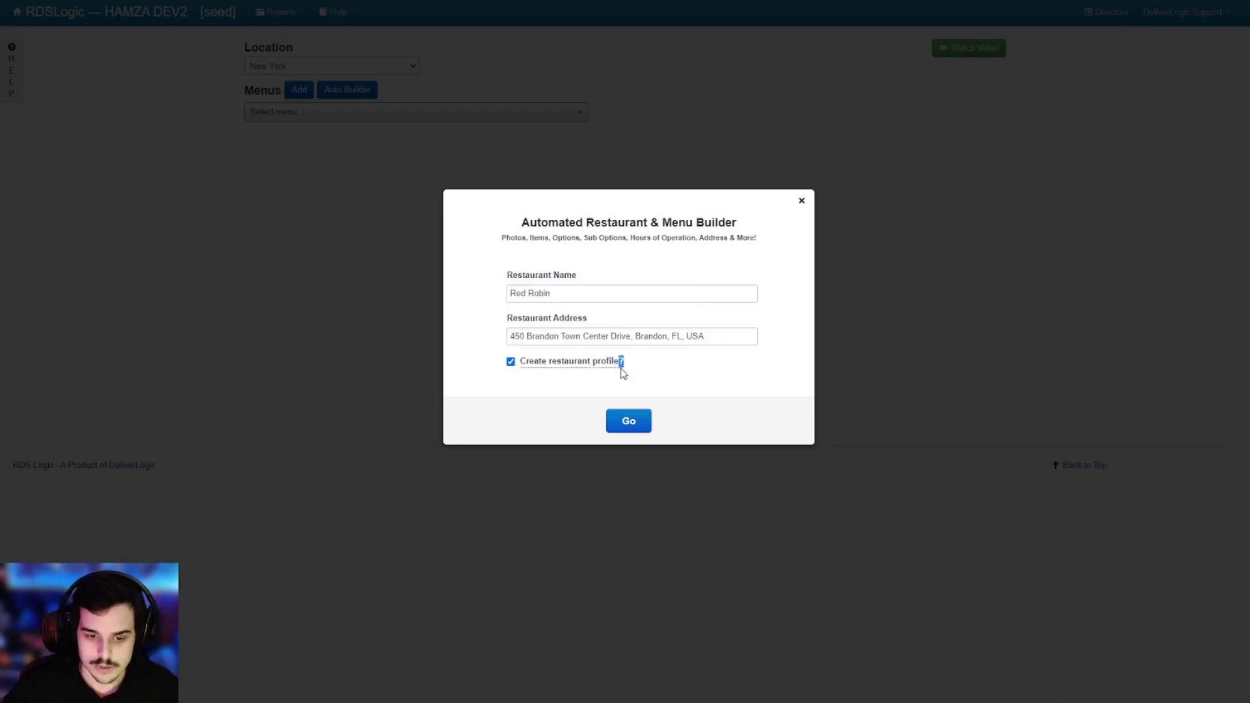
{"action": "left_click_drag", "start_coordinate": [622, 369], "coordinate": [633, 372]}
{"action": "left_click", "coordinate": [630, 366]}
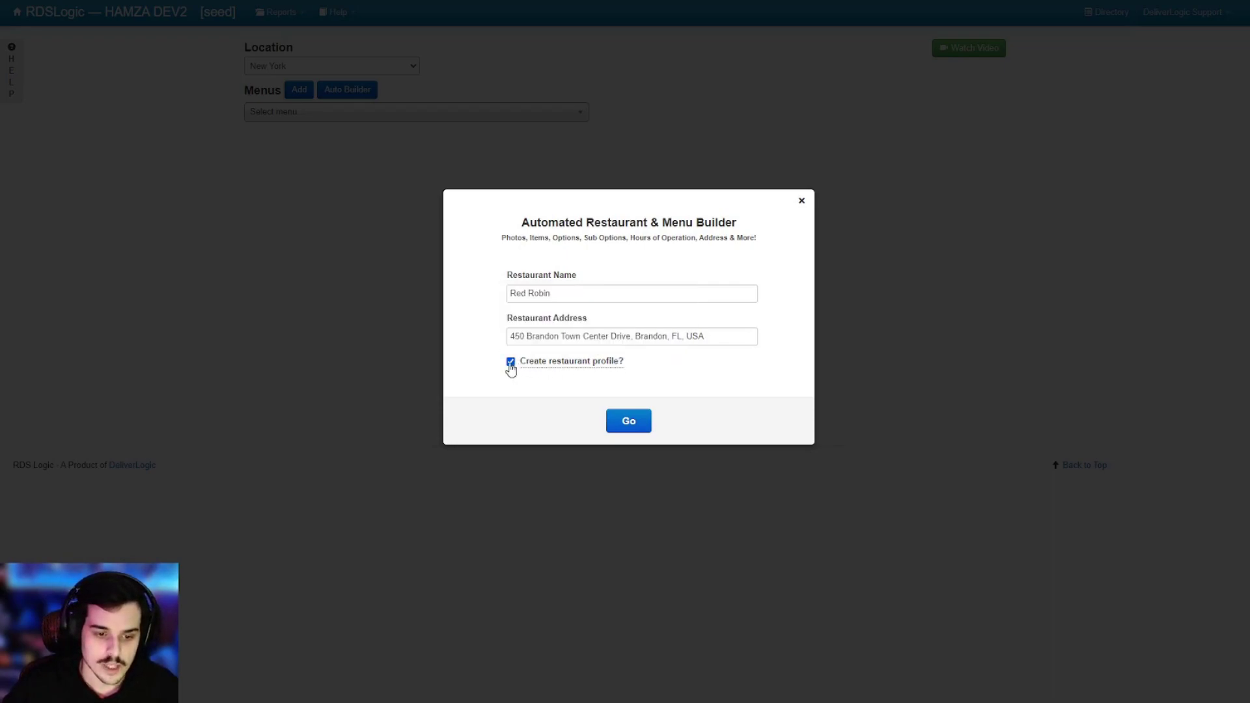
{"action": "mouse_move", "coordinate": [541, 369]}
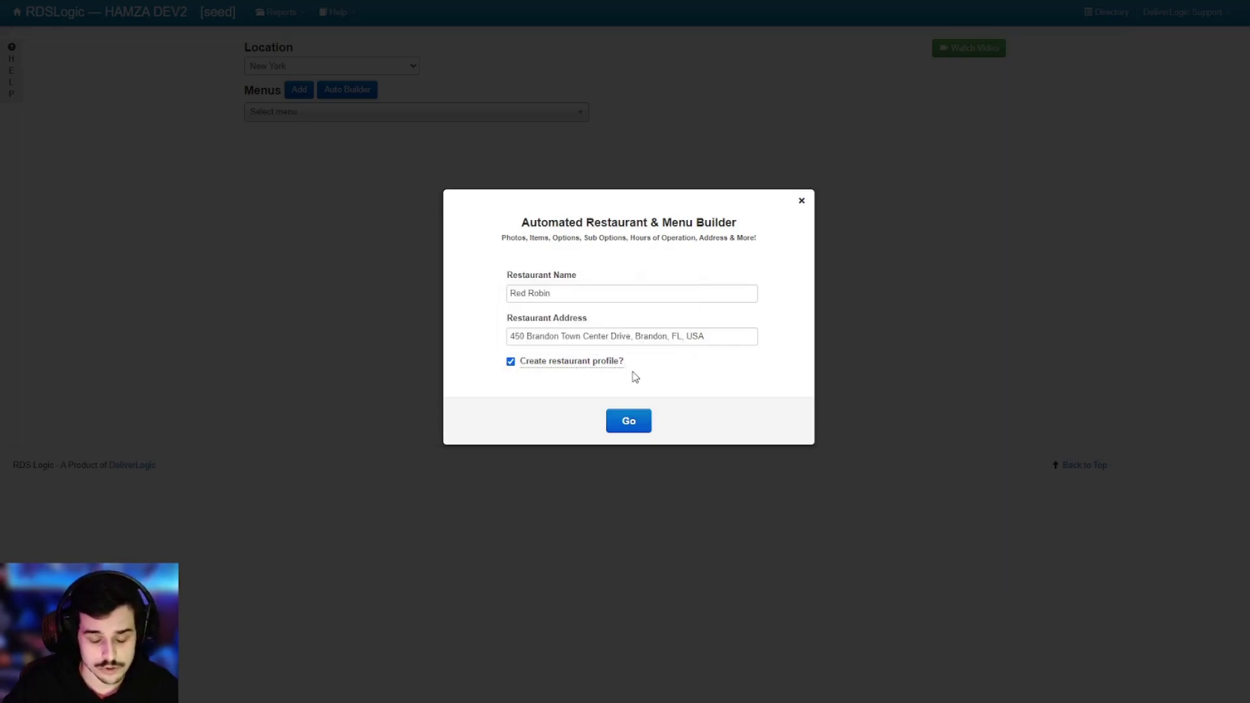
{"action": "left_click", "coordinate": [513, 363]}
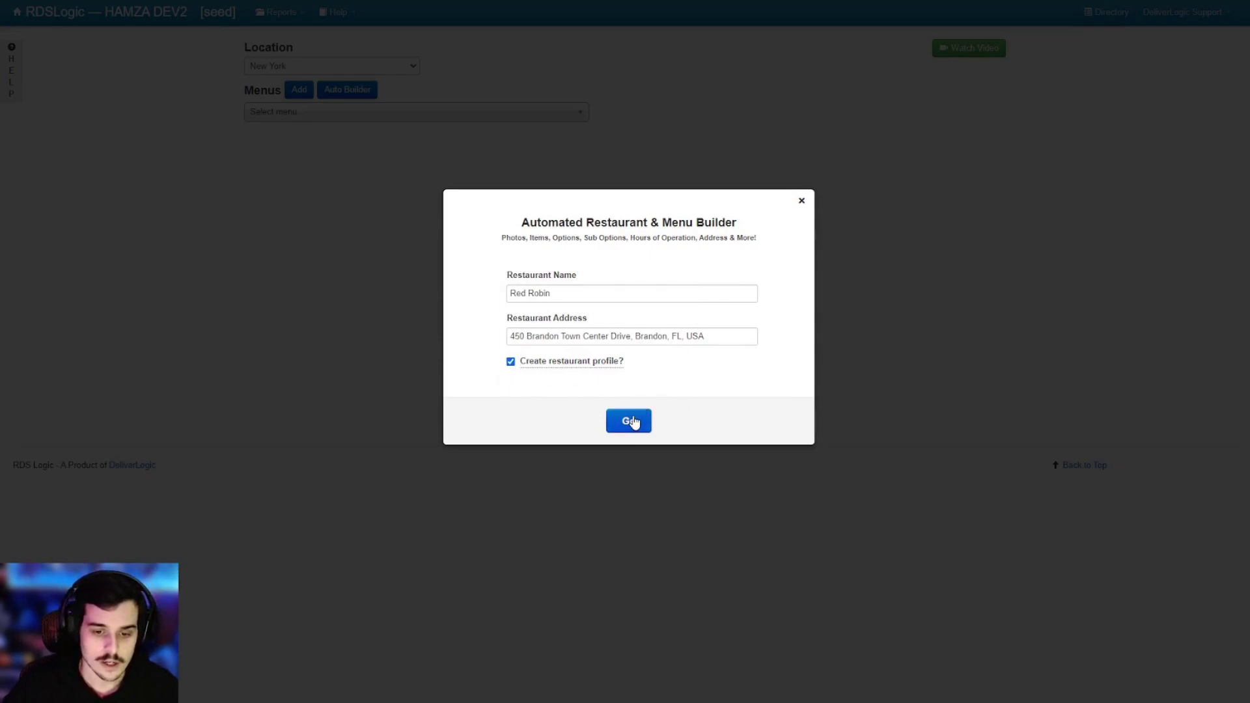
Step: Match the restaurant to Red Robin Gourmet Burgers at 450 Brandon Town Center and continue
{"action": "left_click", "coordinate": [635, 423]}
{"action": "right_click", "coordinate": [590, 407]}
{"action": "left_click", "coordinate": [510, 391]}
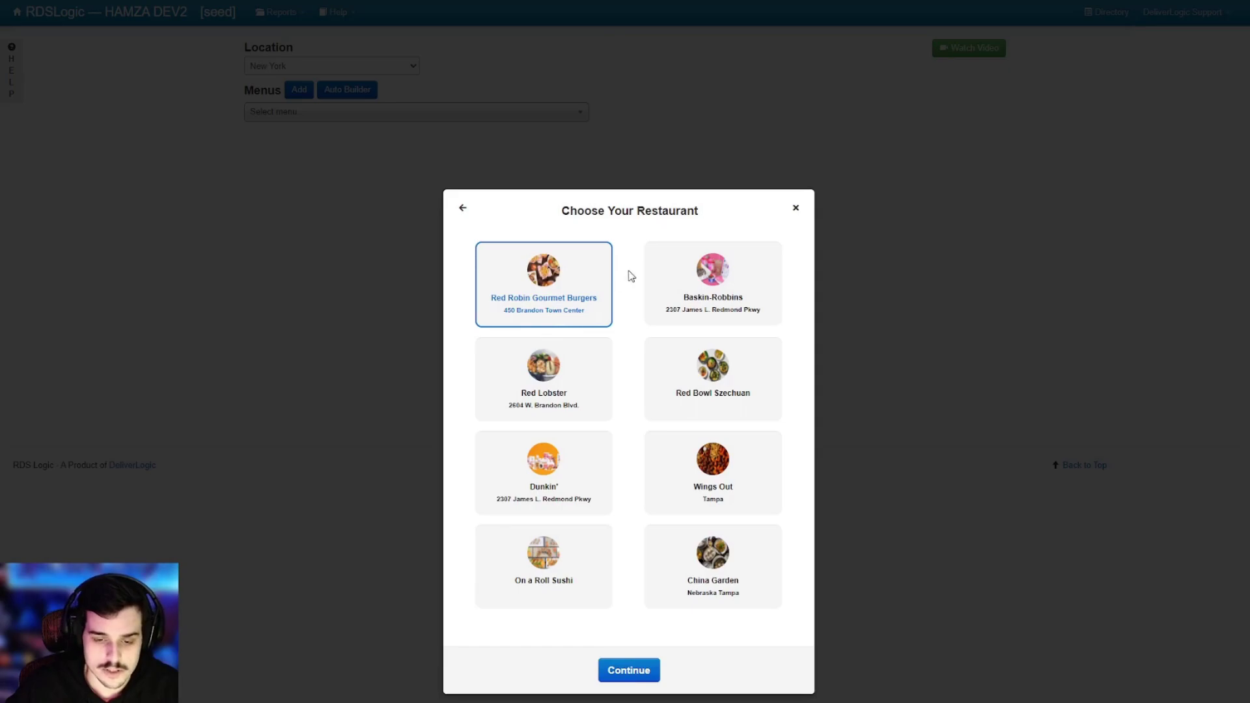
{"action": "left_click", "coordinate": [636, 668]}
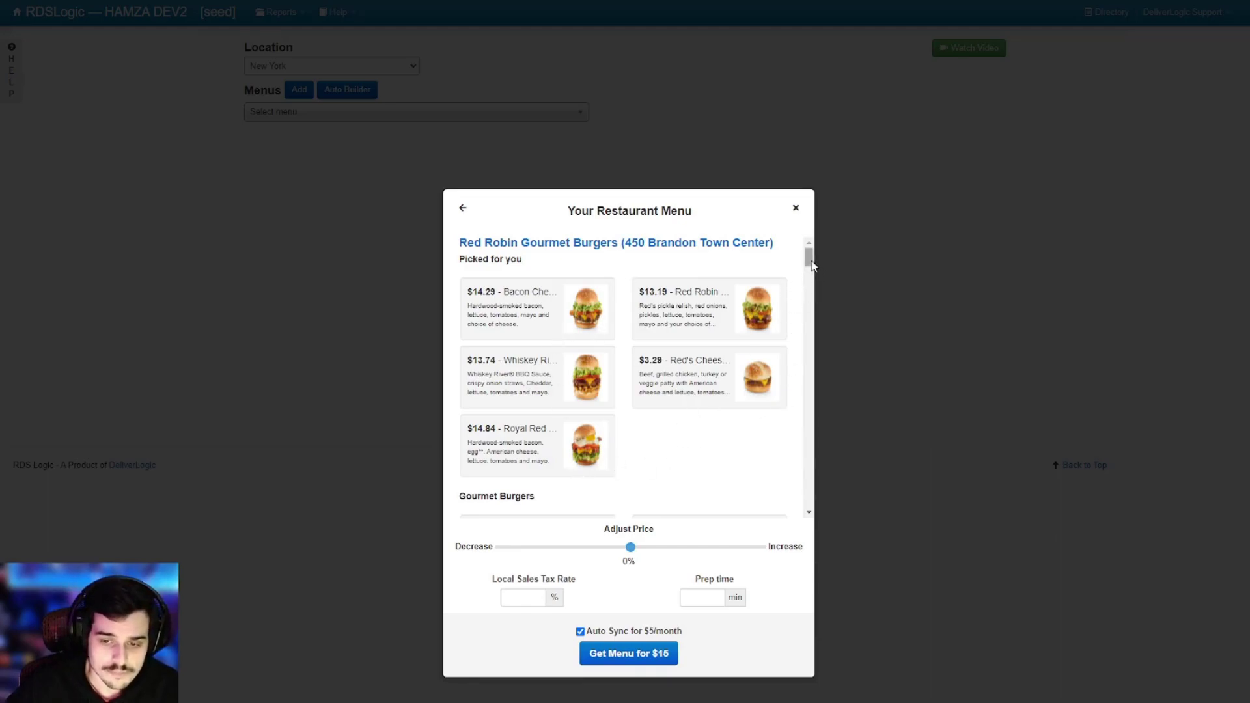
Step: Try a few percent and then 2% on the Adjust Price slider, then reset it to 0%
{"action": "mouse_move", "coordinate": [812, 262]}
{"action": "left_mouse_down"}
{"action": "mouse_move", "coordinate": [827, 358]}
{"action": "mouse_move", "coordinate": [827, 251]}
{"action": "left_mouse_up"}
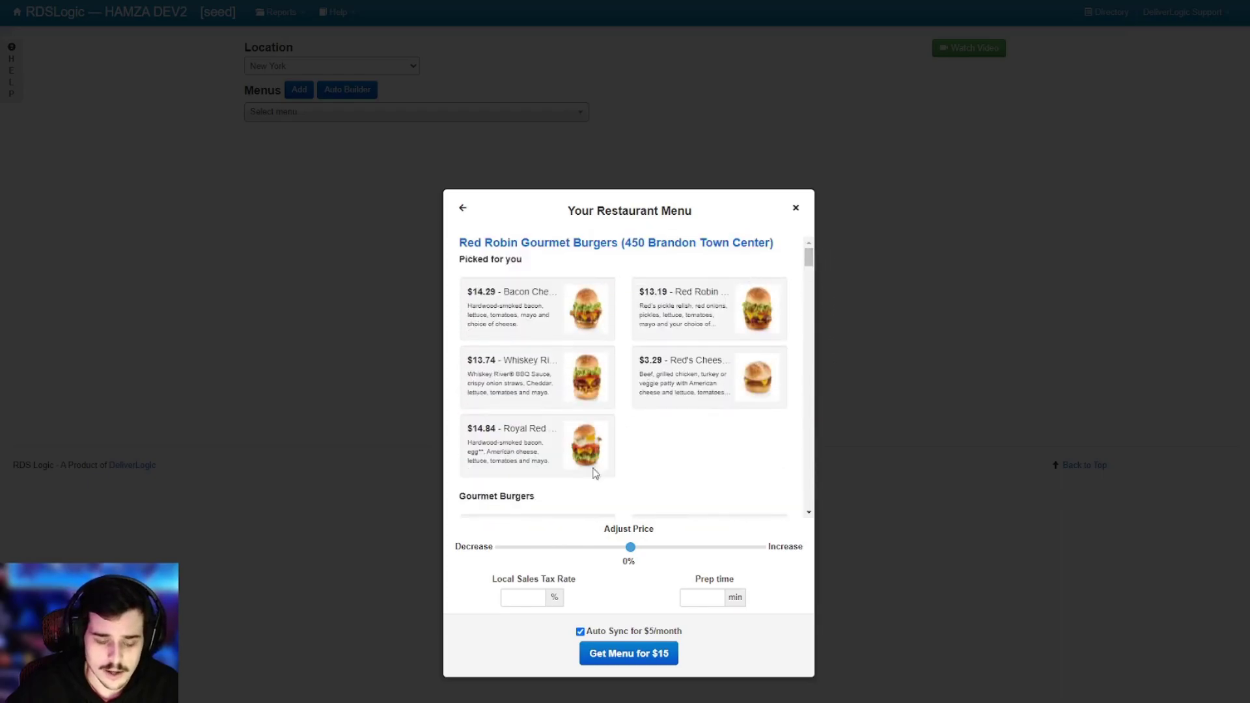
{"action": "mouse_move", "coordinate": [603, 529]}
{"action": "left_mouse_down"}
{"action": "mouse_move", "coordinate": [659, 531]}
{"action": "mouse_move", "coordinate": [613, 529]}
{"action": "left_mouse_up"}
{"action": "left_click", "coordinate": [658, 532]}
{"action": "left_click", "coordinate": [607, 529]}
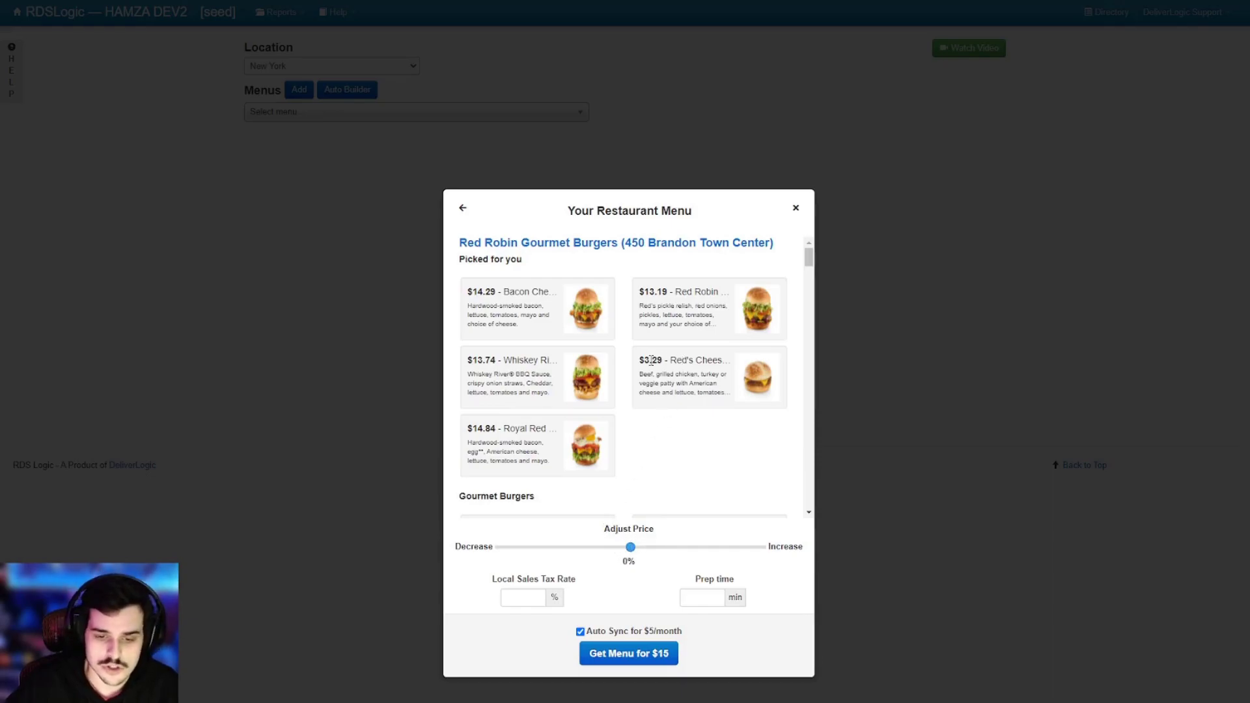
{"action": "left_click_drag", "start_coordinate": [645, 361], "coordinate": [659, 360]}
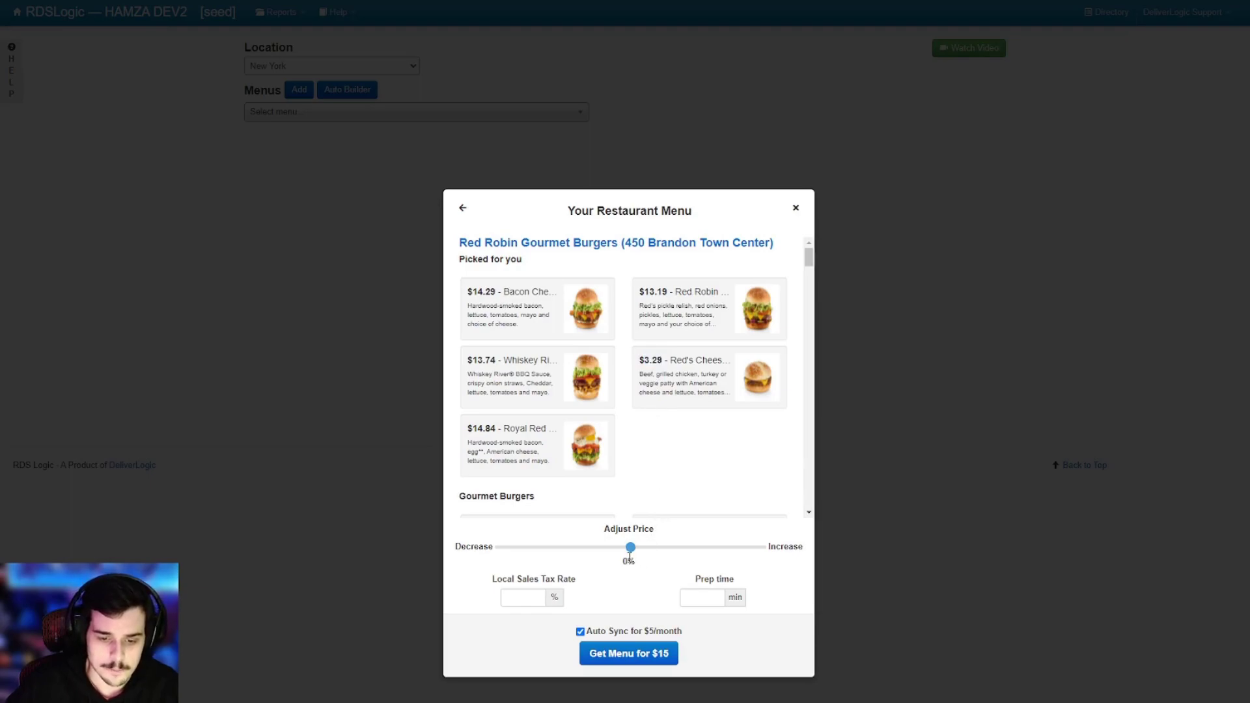
{"action": "left_click_drag", "start_coordinate": [631, 550], "coordinate": [651, 556]}
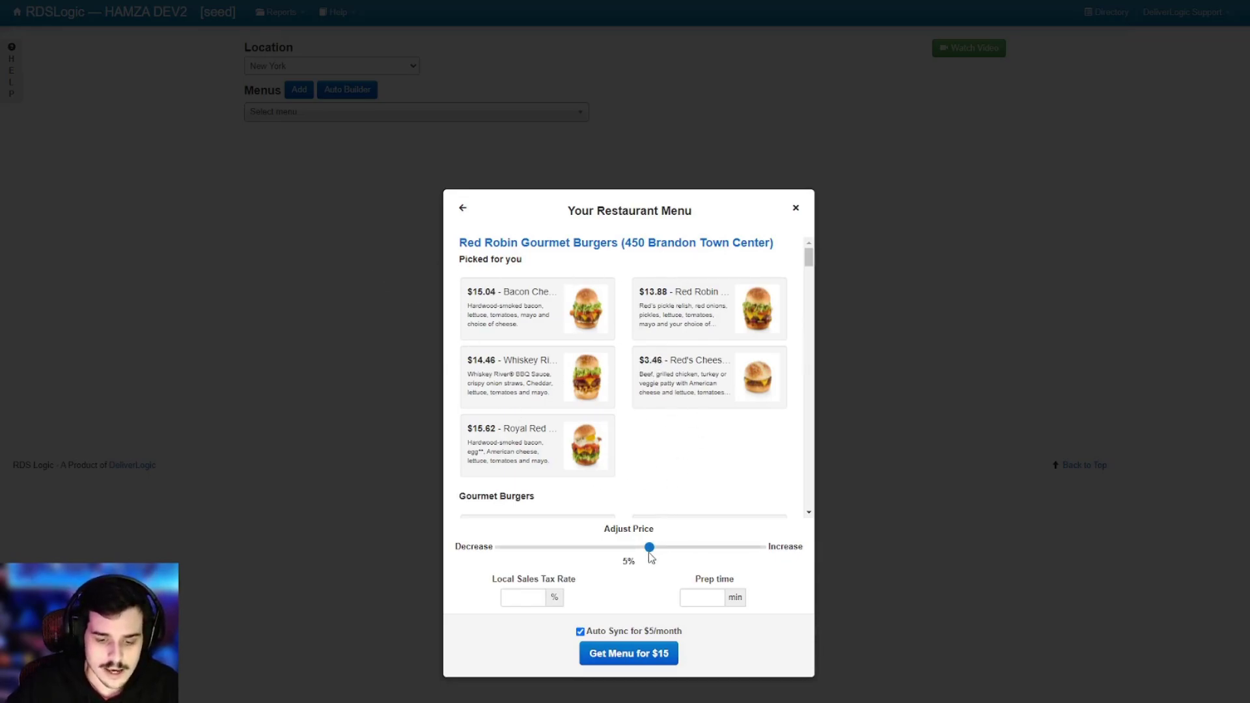
{"action": "left_click_drag", "start_coordinate": [650, 551], "coordinate": [611, 559]}
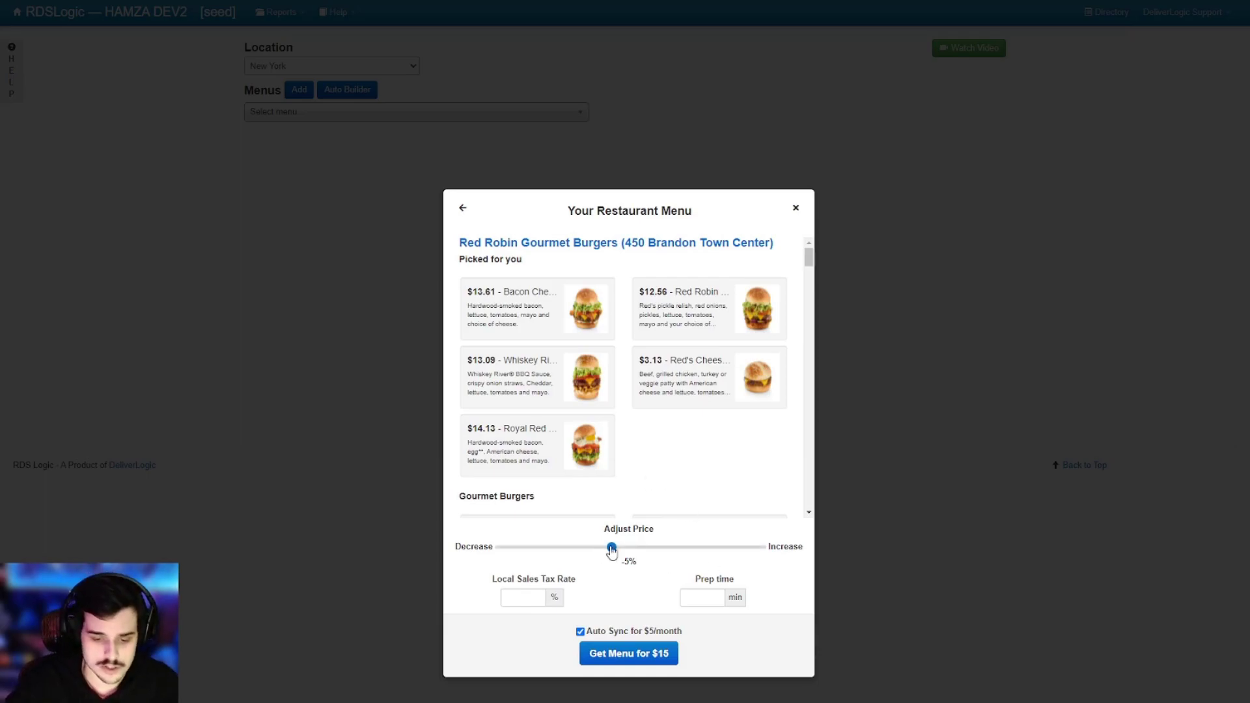
{"action": "left_click_drag", "start_coordinate": [612, 549], "coordinate": [632, 565]}
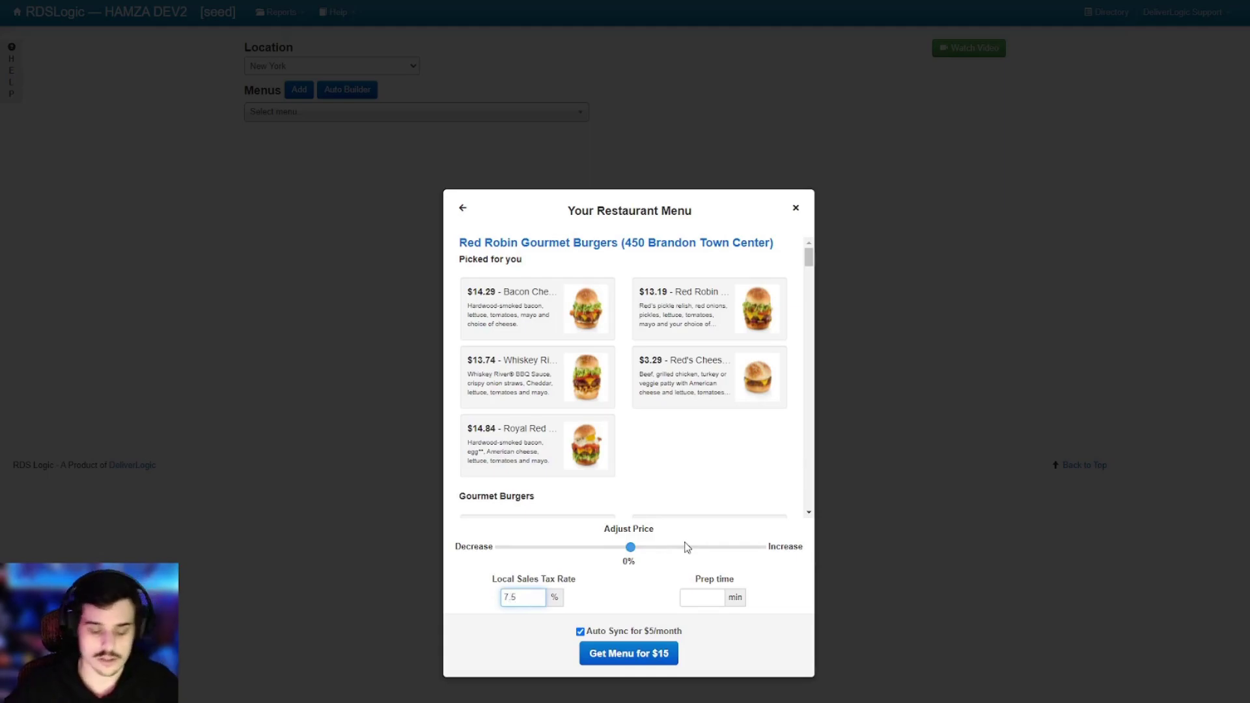
Step: Enter a 20-minute prep time and review the Red Robin menu preview with auto sync on
{"action": "left_click", "coordinate": [698, 596]}
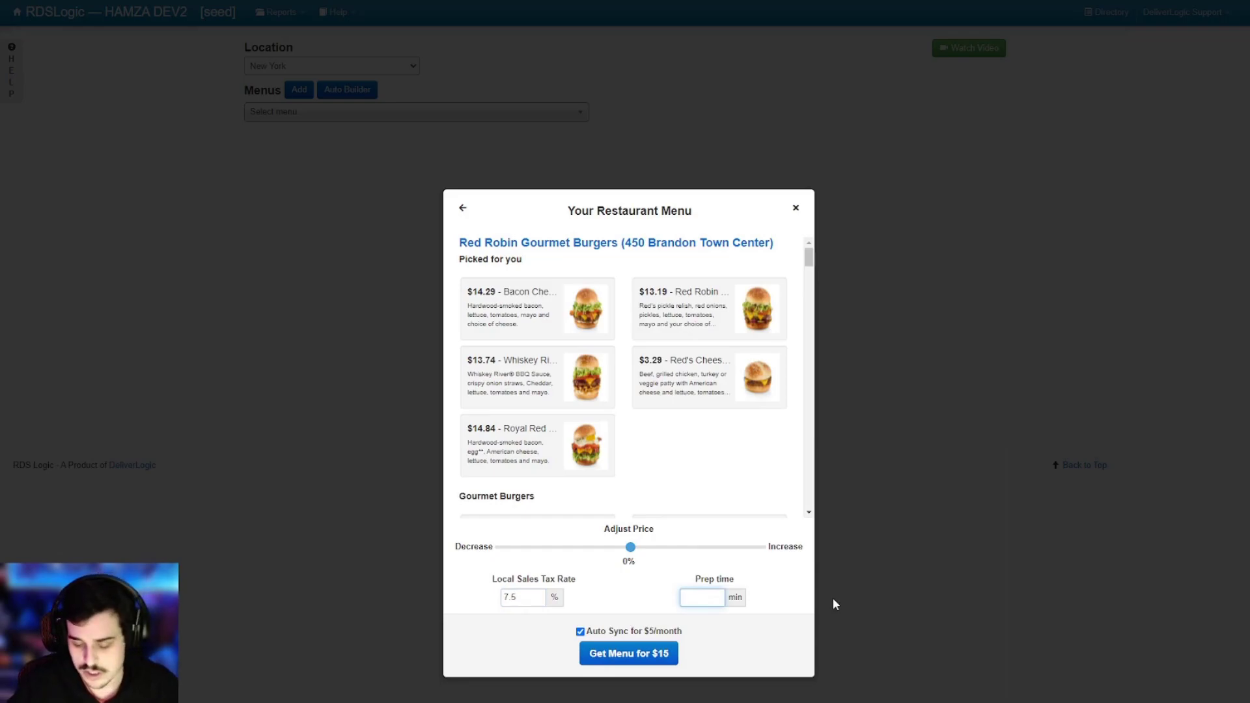
{"action": "type", "text": "20"}
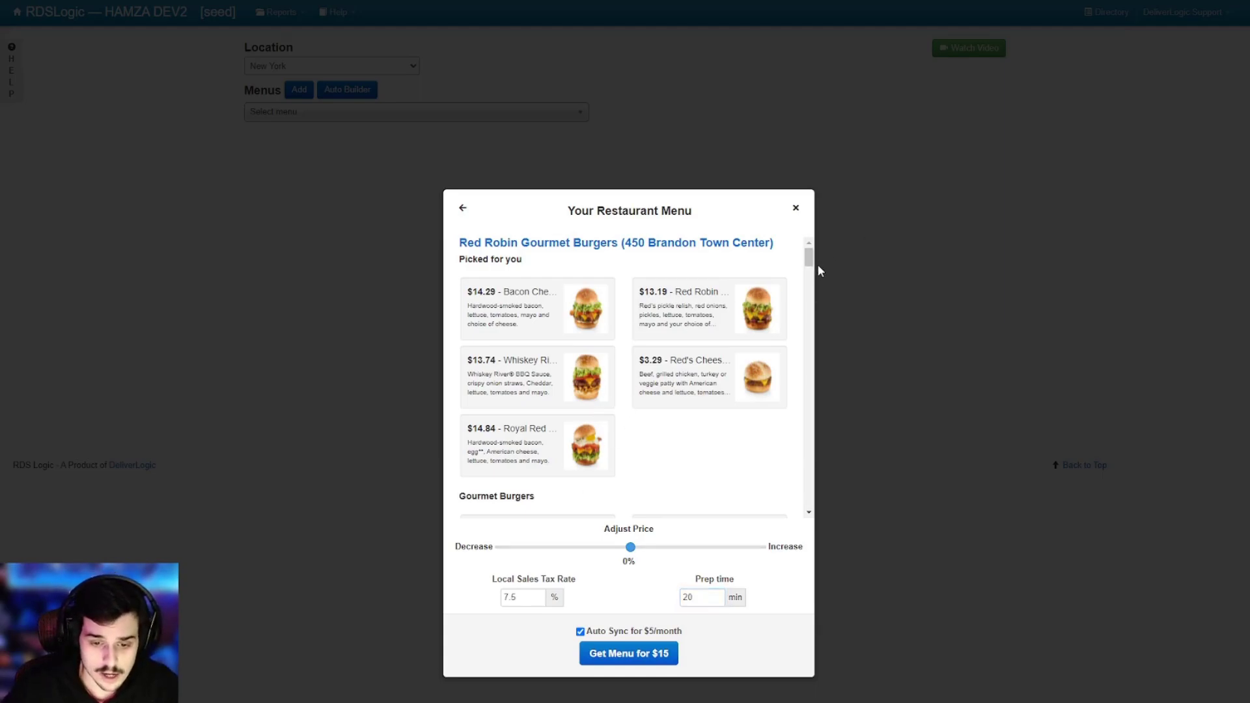
{"action": "left_click_drag", "start_coordinate": [816, 262], "coordinate": [814, 280]}
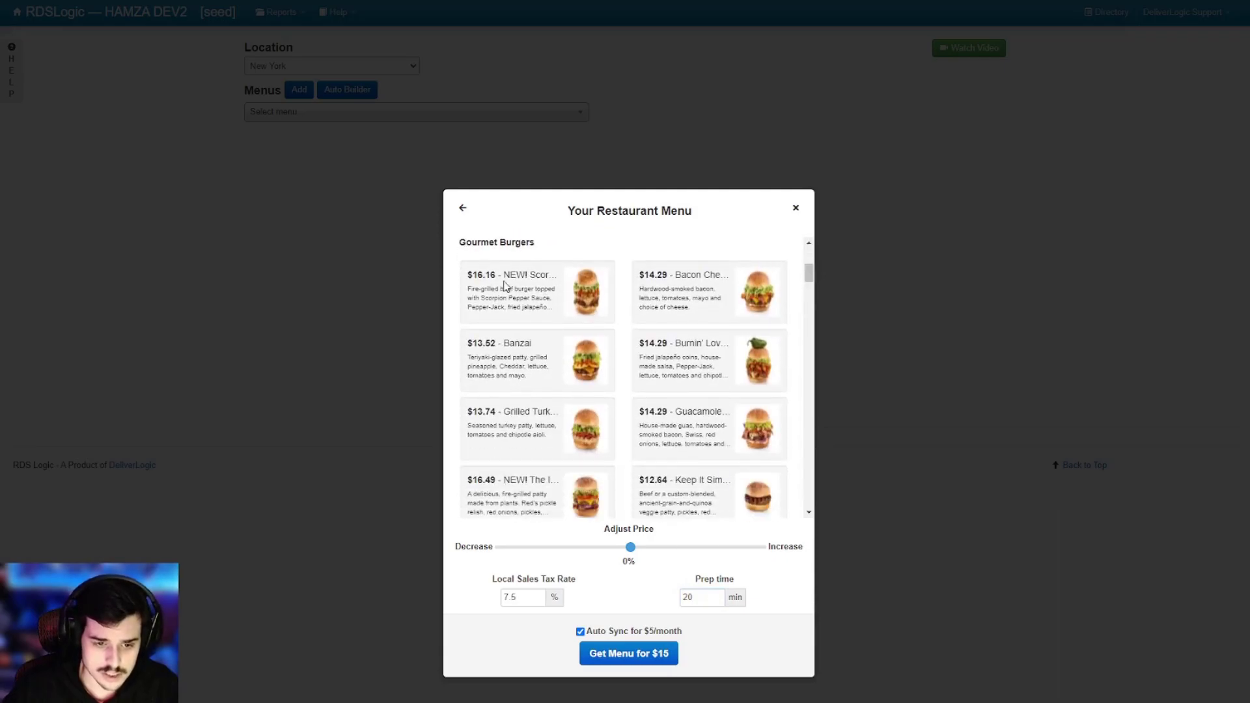
{"action": "left_click_drag", "start_coordinate": [502, 276], "coordinate": [529, 277]}
{"action": "left_click", "coordinate": [584, 257]}
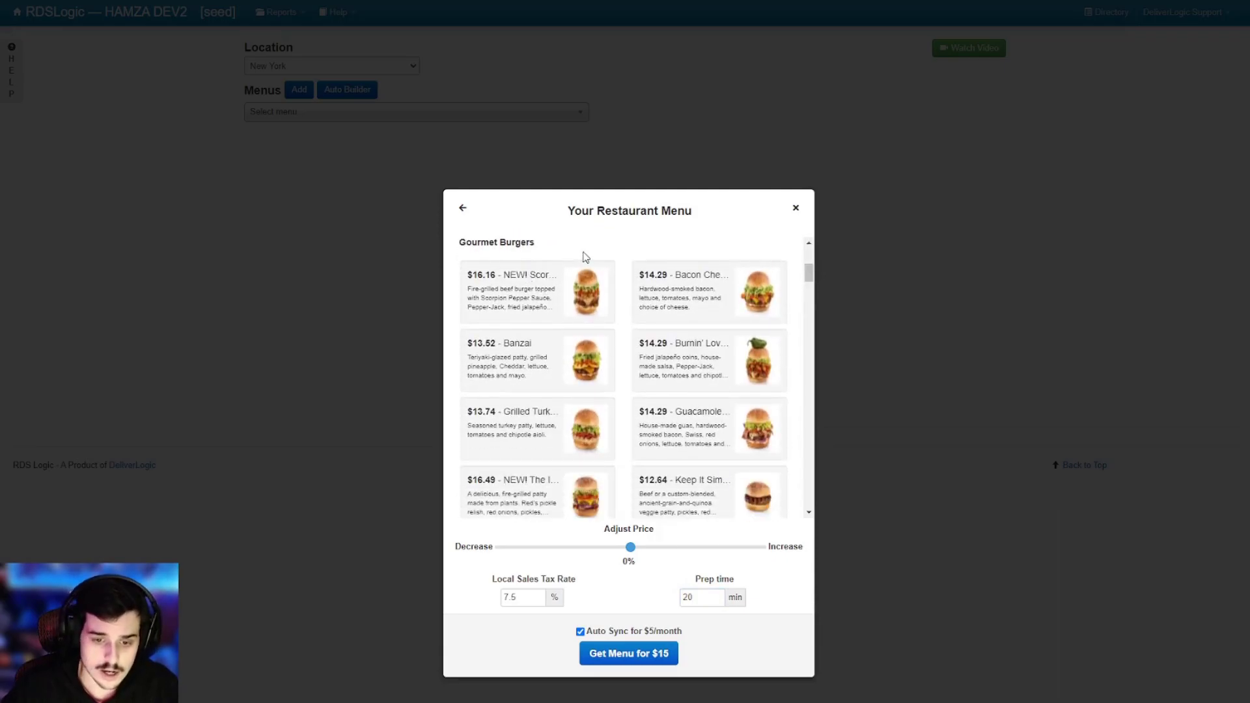
{"action": "left_click_drag", "start_coordinate": [814, 275], "coordinate": [810, 257]}
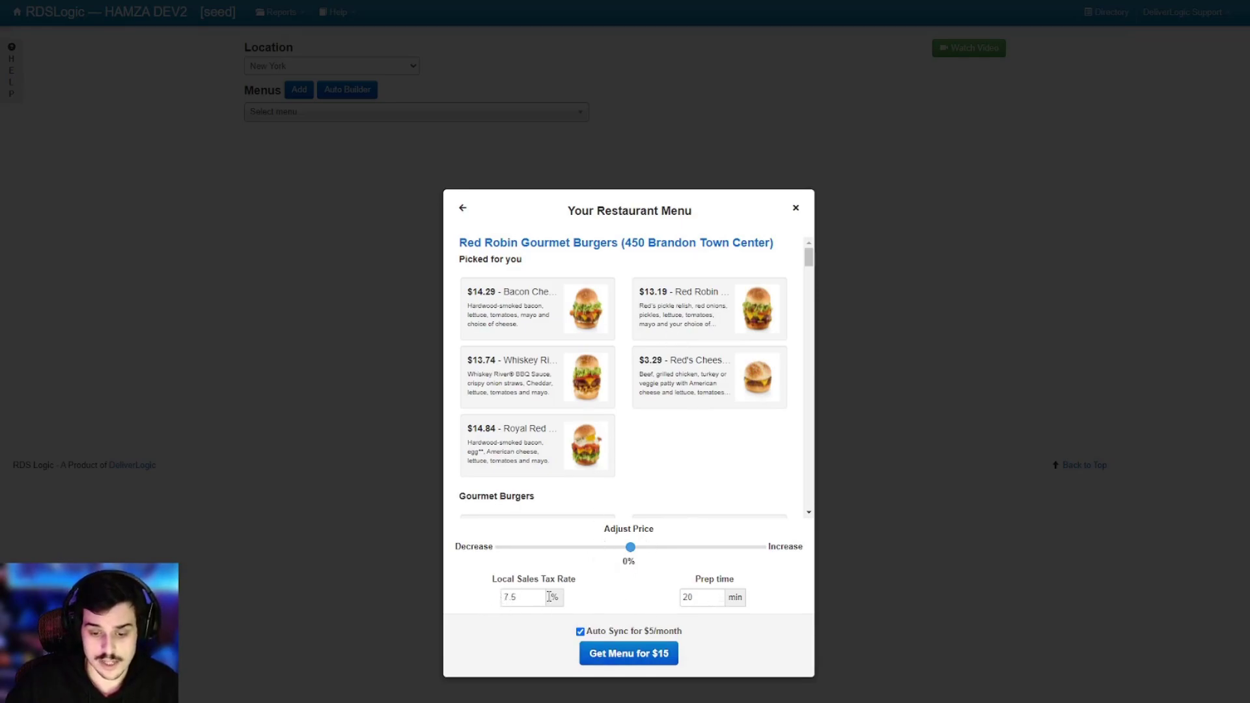
Step: Buy the auto-built menu for $15 and wait for the Success! confirmation
{"action": "left_click", "coordinate": [676, 661]}
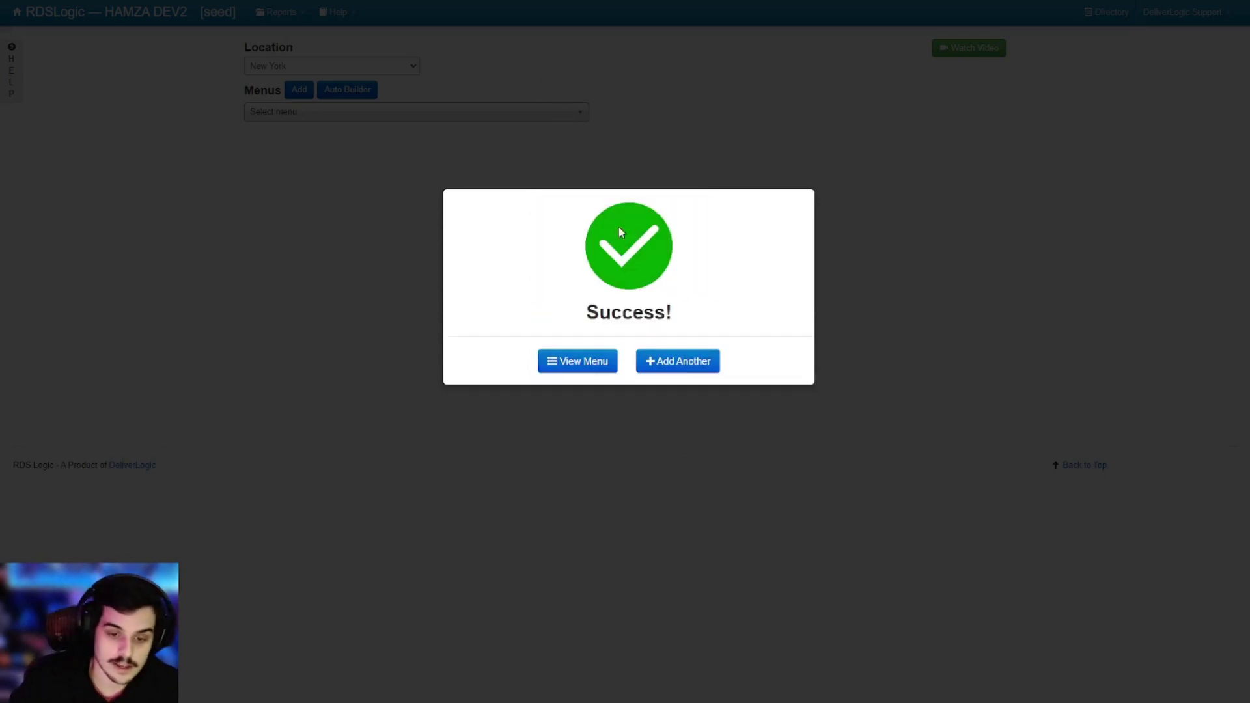
{"action": "left_click_drag", "start_coordinate": [686, 318], "coordinate": [585, 314]}
{"action": "left_click", "coordinate": [687, 315]}
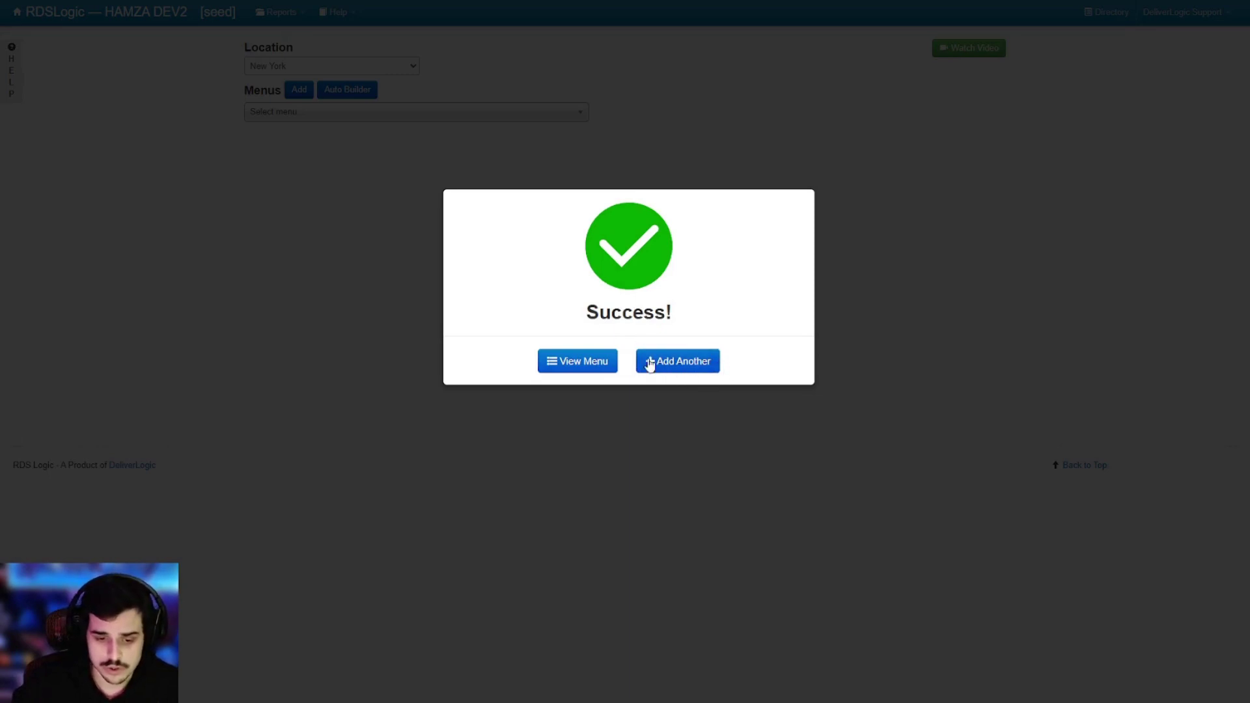
Step: Open the new menu and select NEW! Scorpion Gourmet Burger under Gourmet Burgers
{"action": "left_click", "coordinate": [590, 362]}
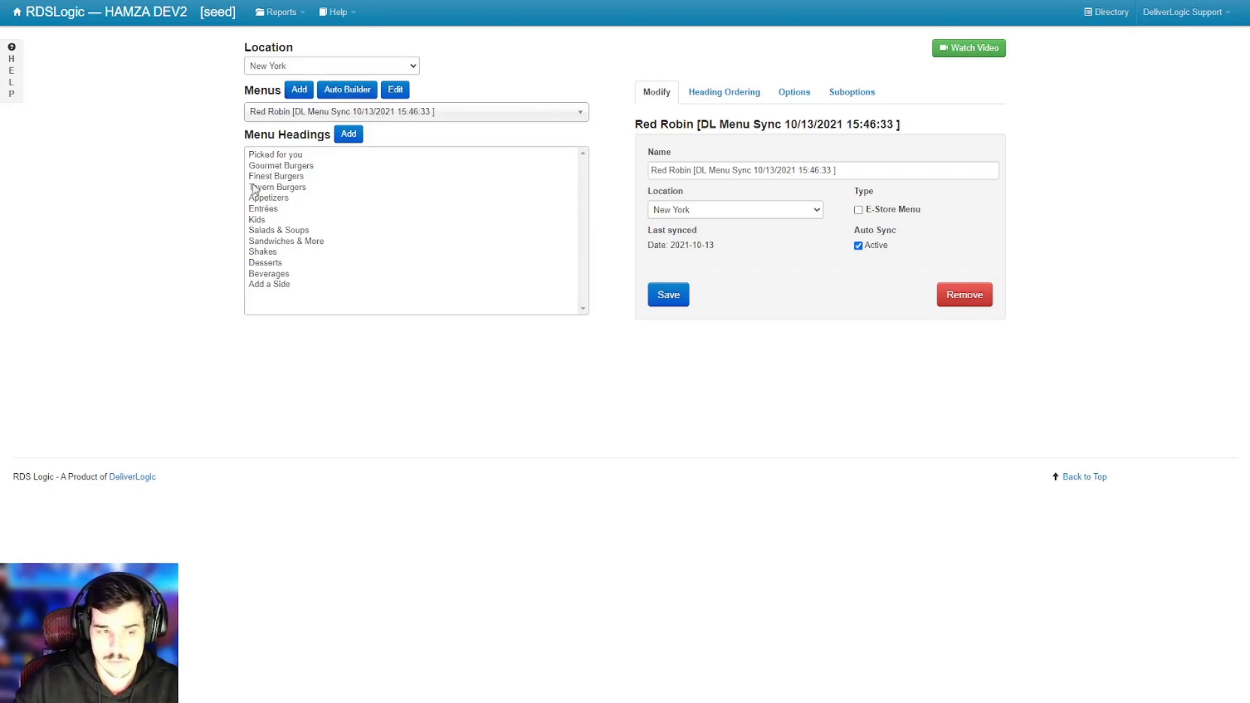
{"action": "left_click", "coordinate": [274, 167]}
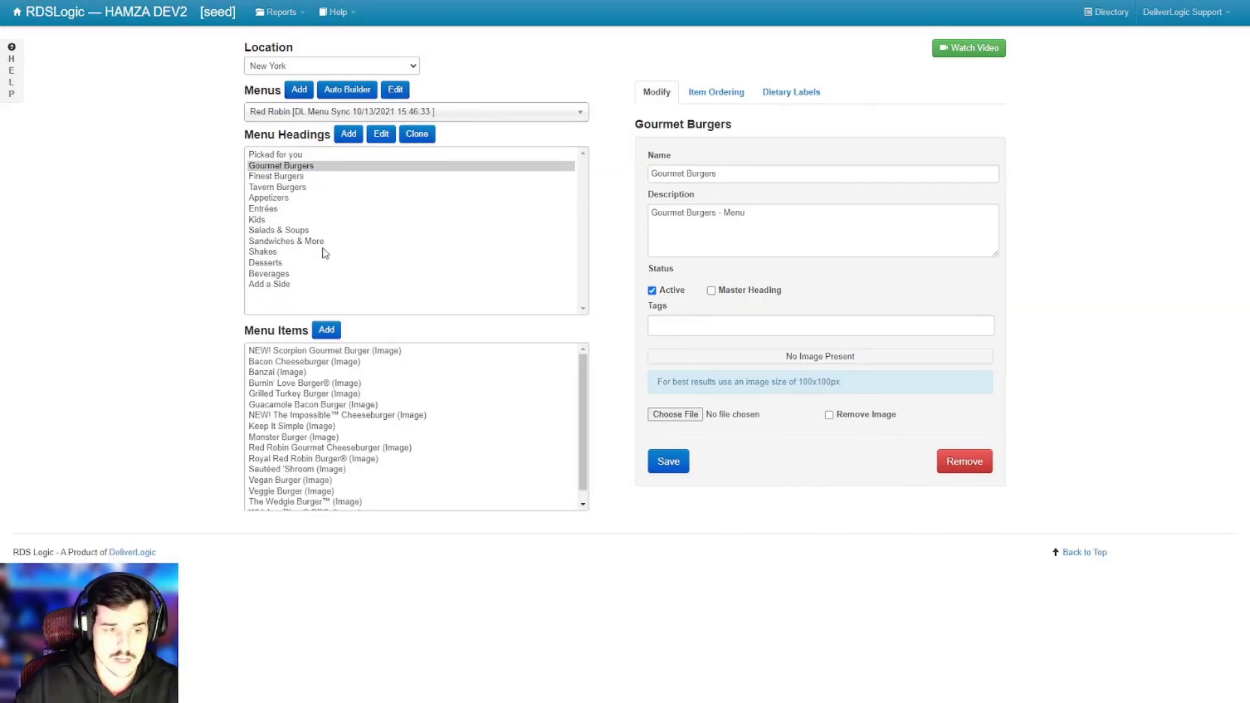
{"action": "left_click", "coordinate": [311, 352]}
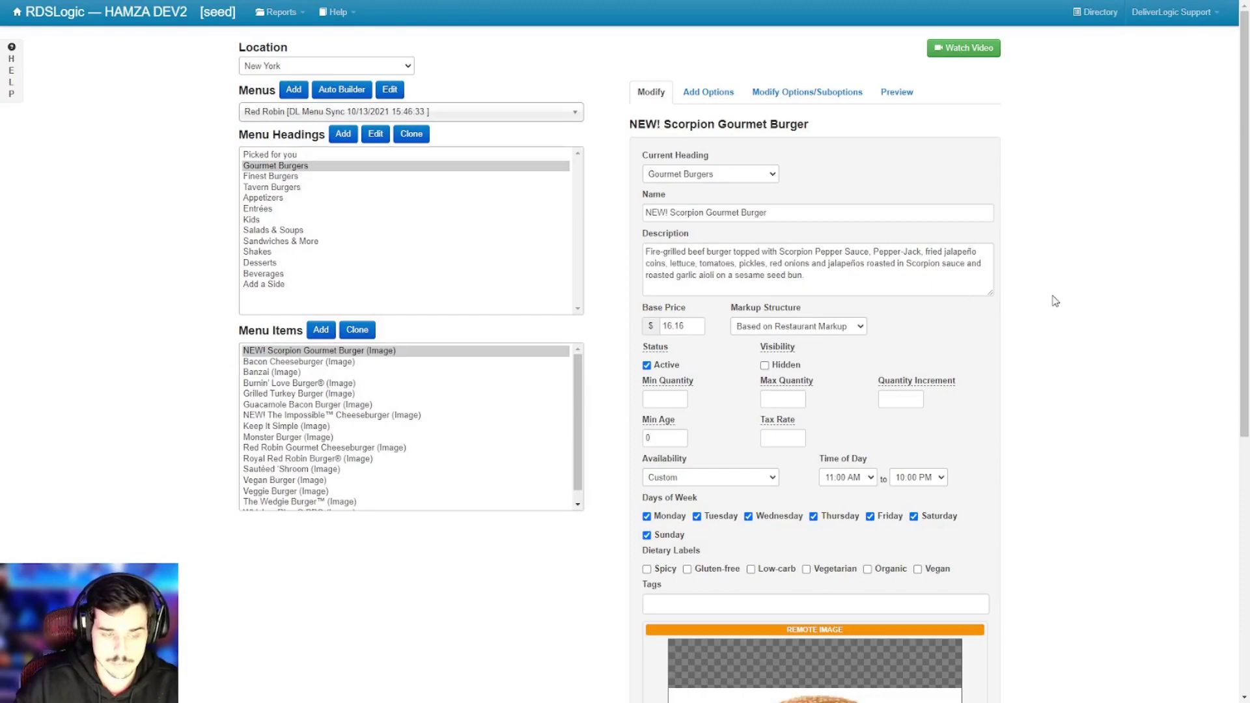
{"action": "scroll", "coordinate": [1040, 290], "scroll_direction": "down", "scroll_amount": 1}
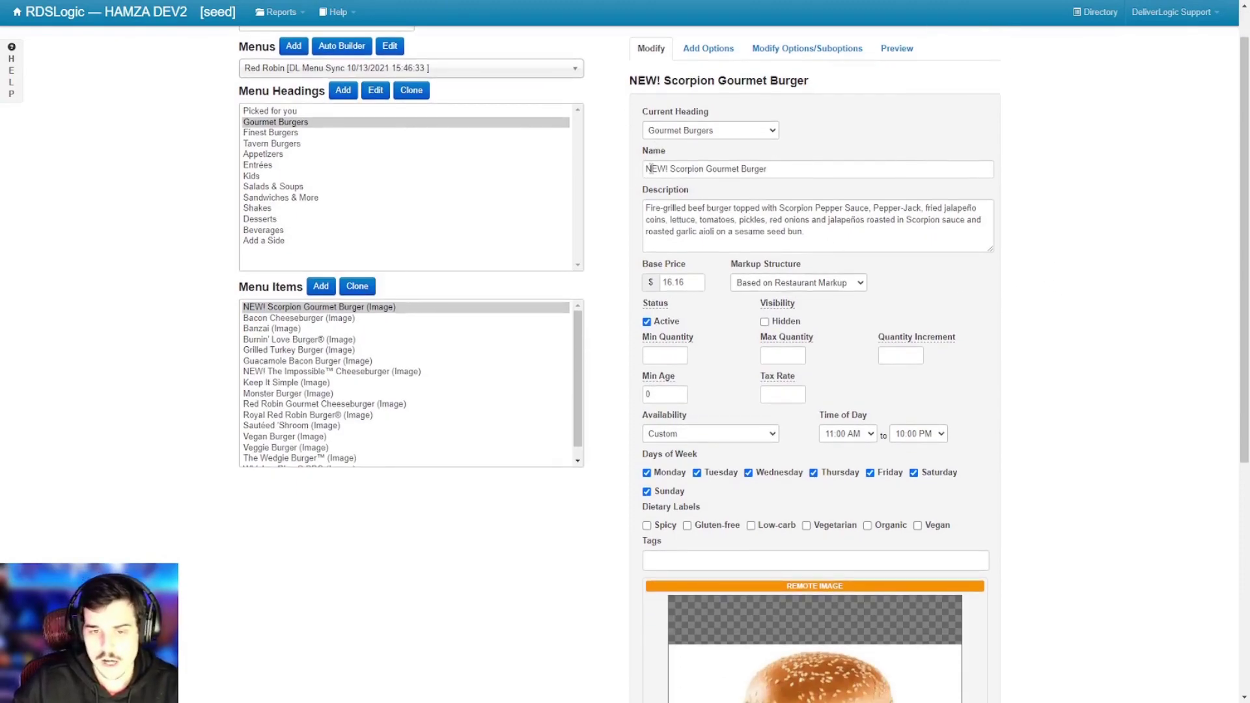
Step: Review the Scorpion burger's description and the rest of its $16.16 item form
{"action": "left_click_drag", "start_coordinate": [645, 204], "coordinate": [831, 237]}
{"action": "left_click", "coordinate": [835, 238]}
{"action": "triple_click", "coordinate": [849, 236]}
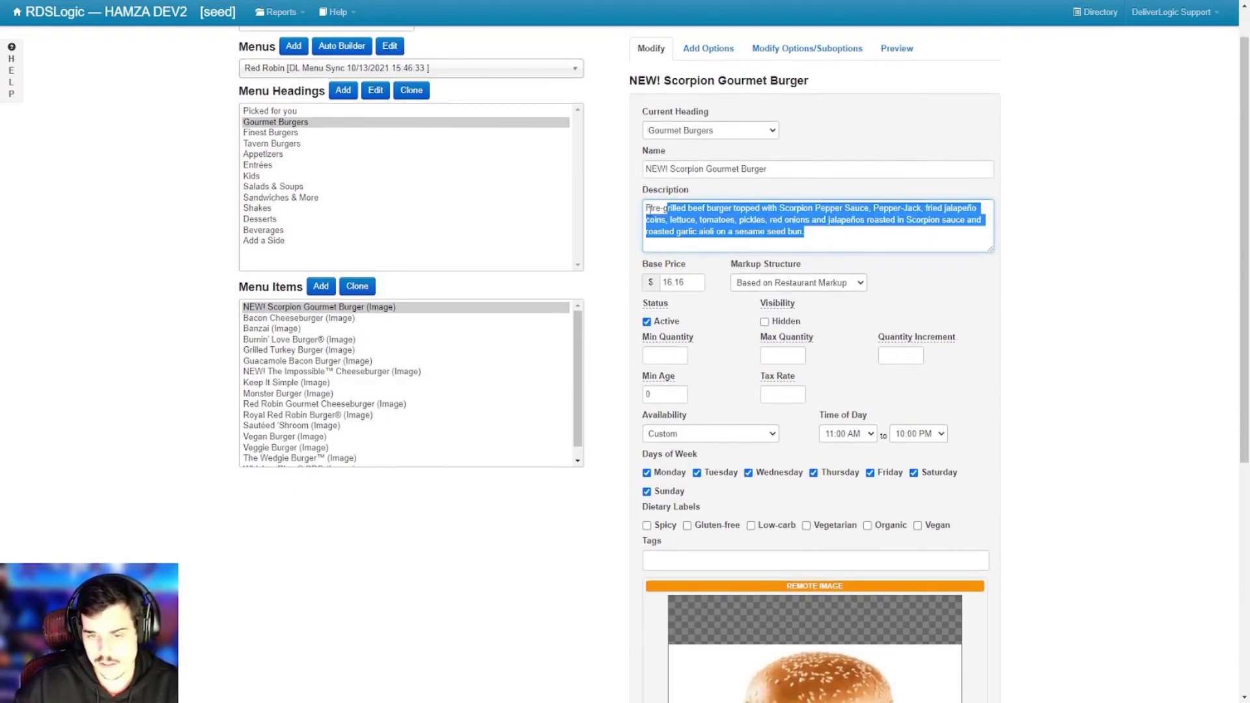
{"action": "left_click", "coordinate": [855, 230]}
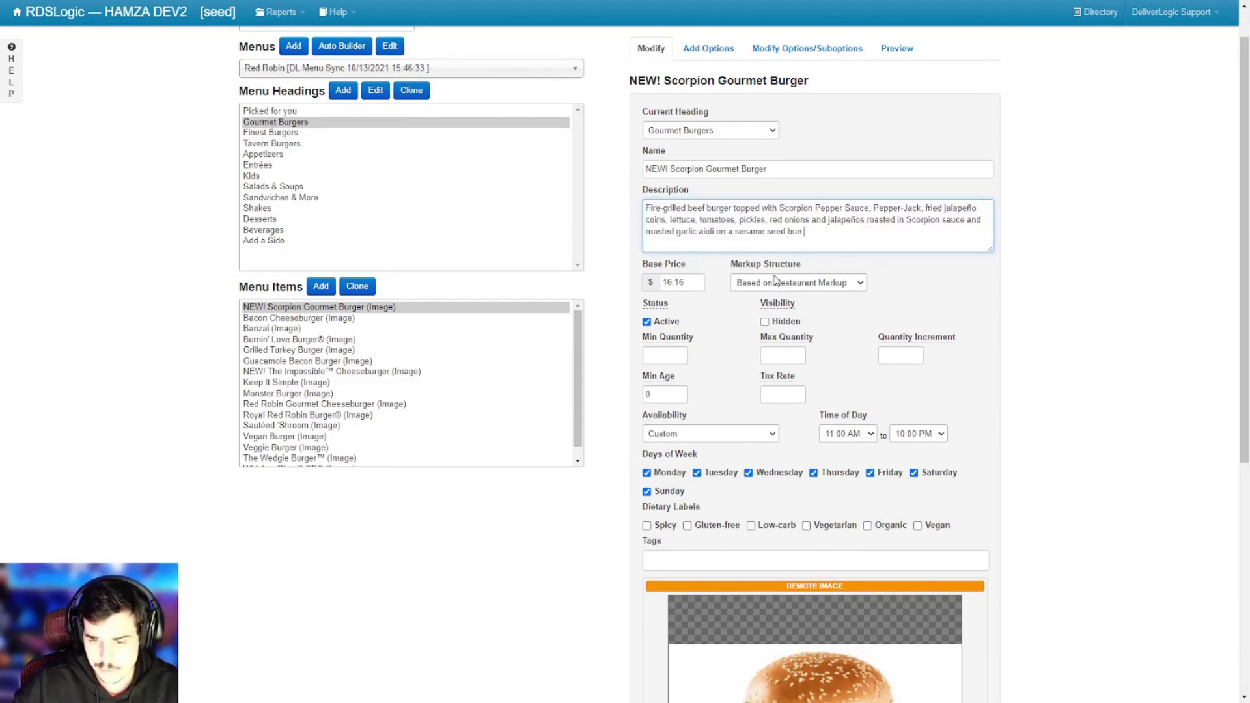
{"action": "scroll", "coordinate": [776, 281], "scroll_direction": "down", "scroll_amount": 2}
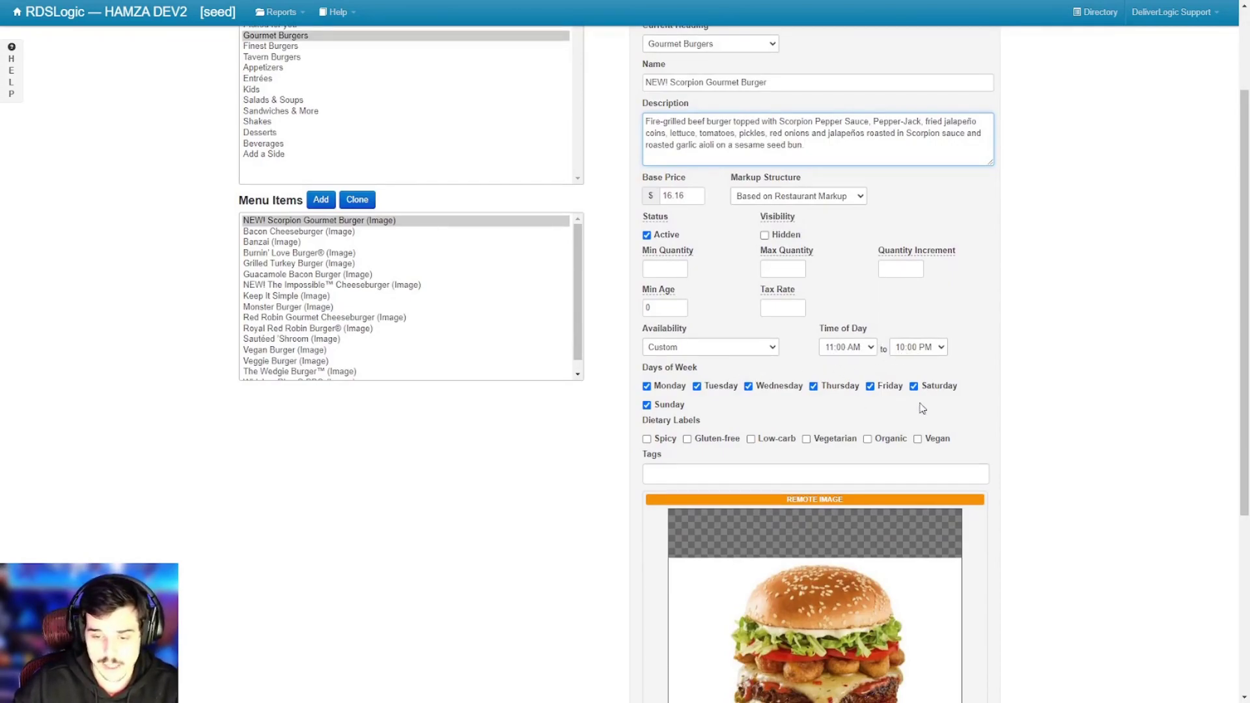
{"action": "scroll", "coordinate": [923, 408], "scroll_direction": "down", "scroll_amount": 5}
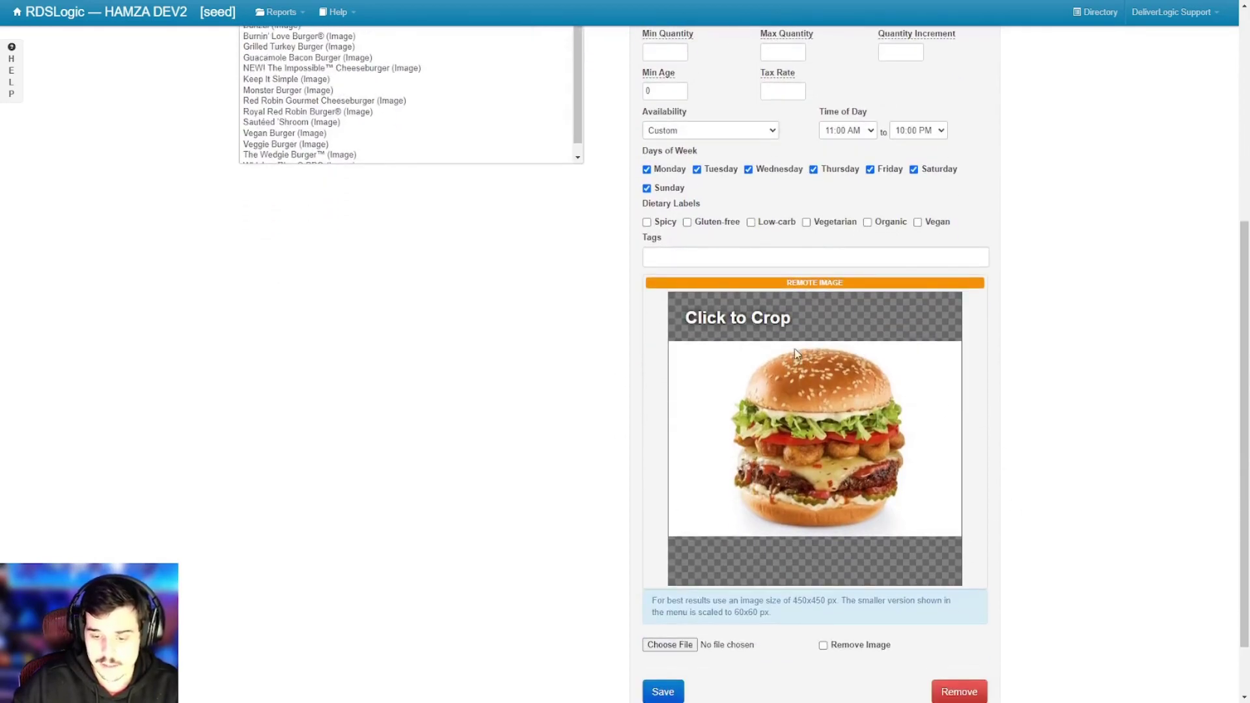
{"action": "scroll", "coordinate": [943, 432], "scroll_direction": "up", "scroll_amount": 5}
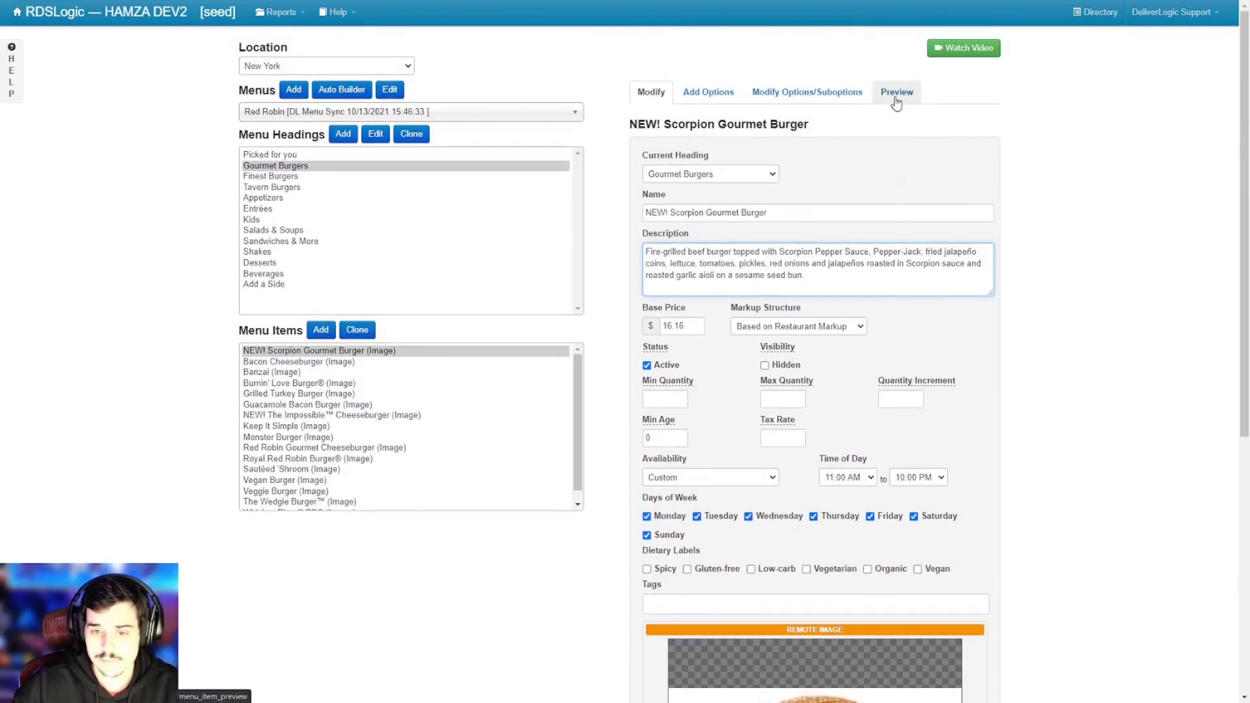
Step: Preview the Scorpion burger's customer view, checking its title, description and $16.16 price
{"action": "left_click", "coordinate": [897, 94]}
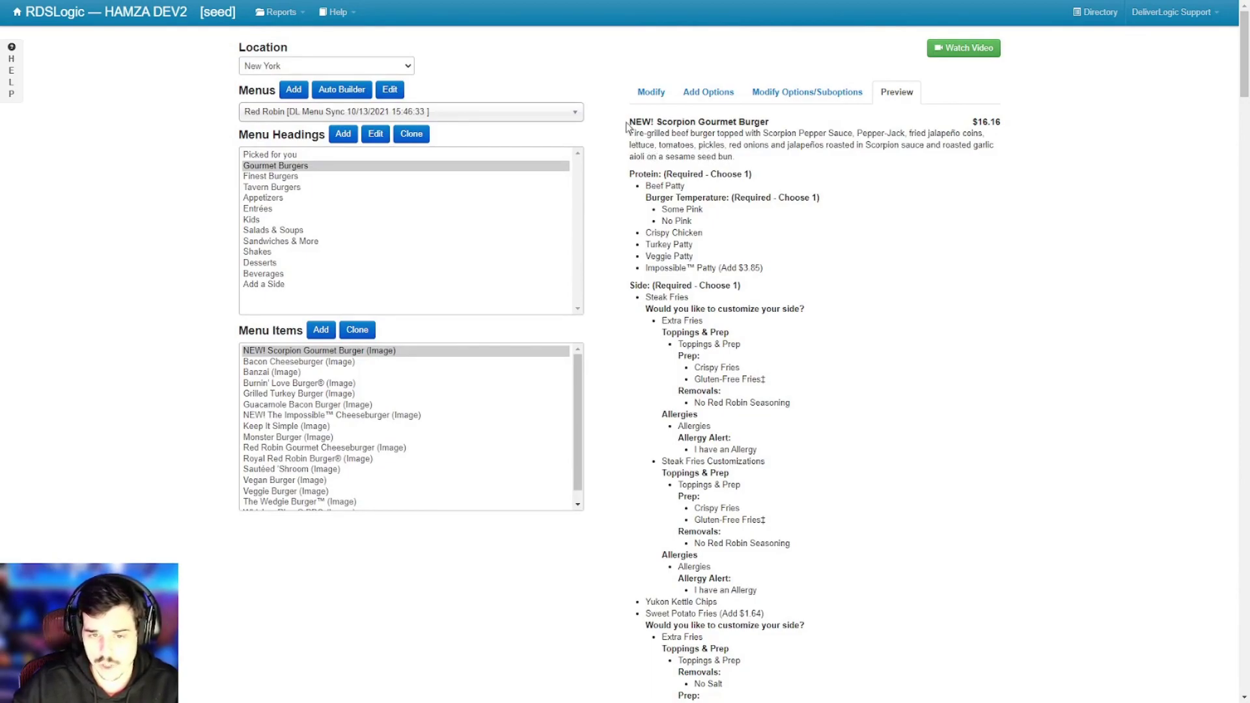
{"action": "left_click_drag", "start_coordinate": [627, 126], "coordinate": [710, 157]}
{"action": "left_click", "coordinate": [710, 157]}
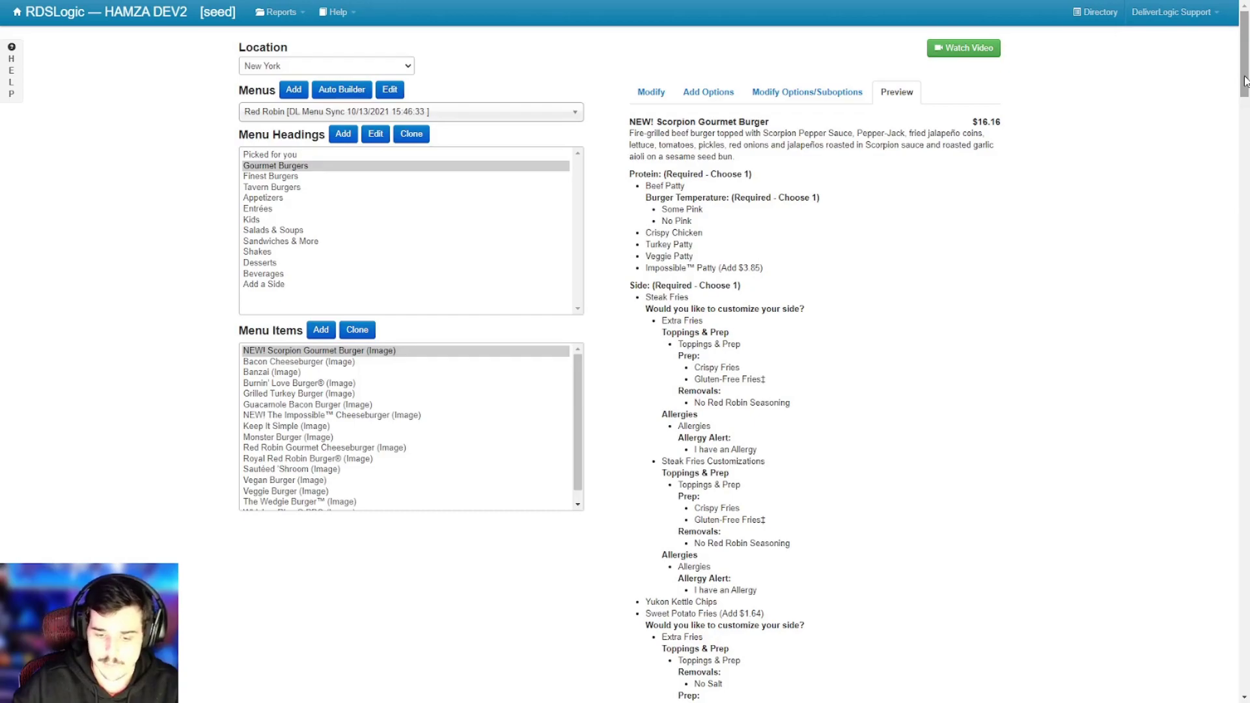
{"action": "left_click_drag", "start_coordinate": [1245, 81], "coordinate": [1234, 593]}
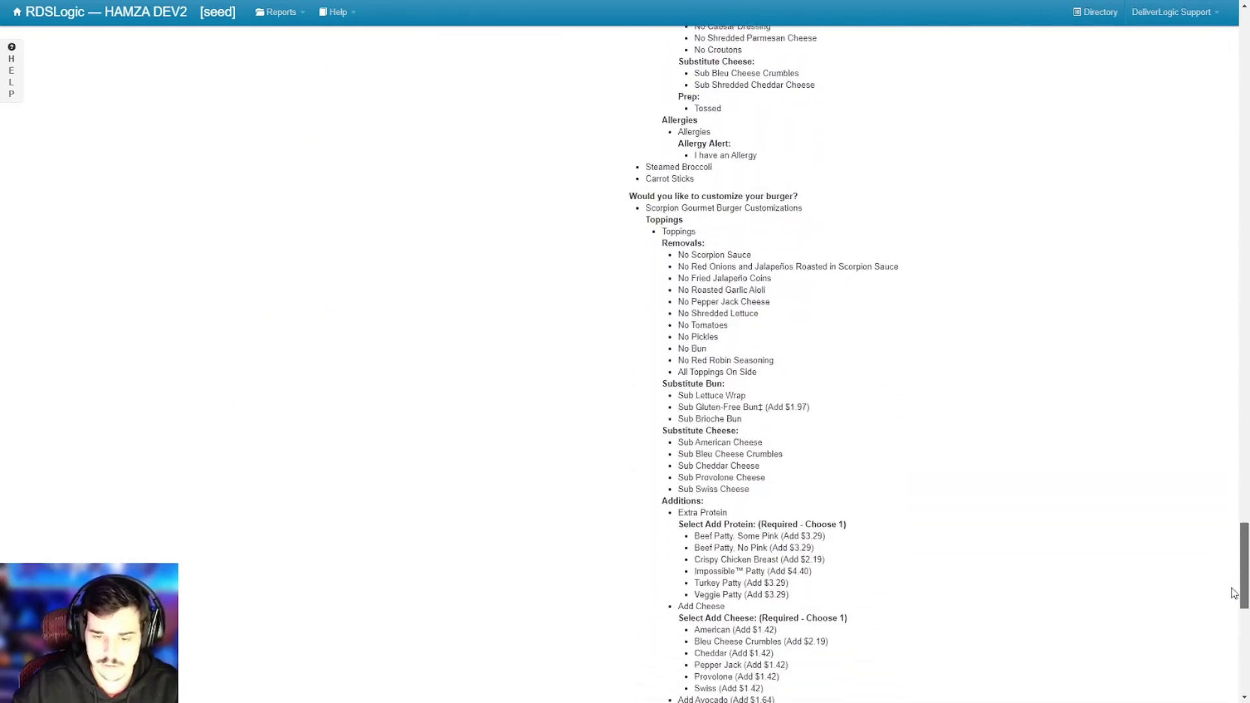
{"action": "scroll", "coordinate": [1234, 590], "scroll_direction": "down", "scroll_amount": 2}
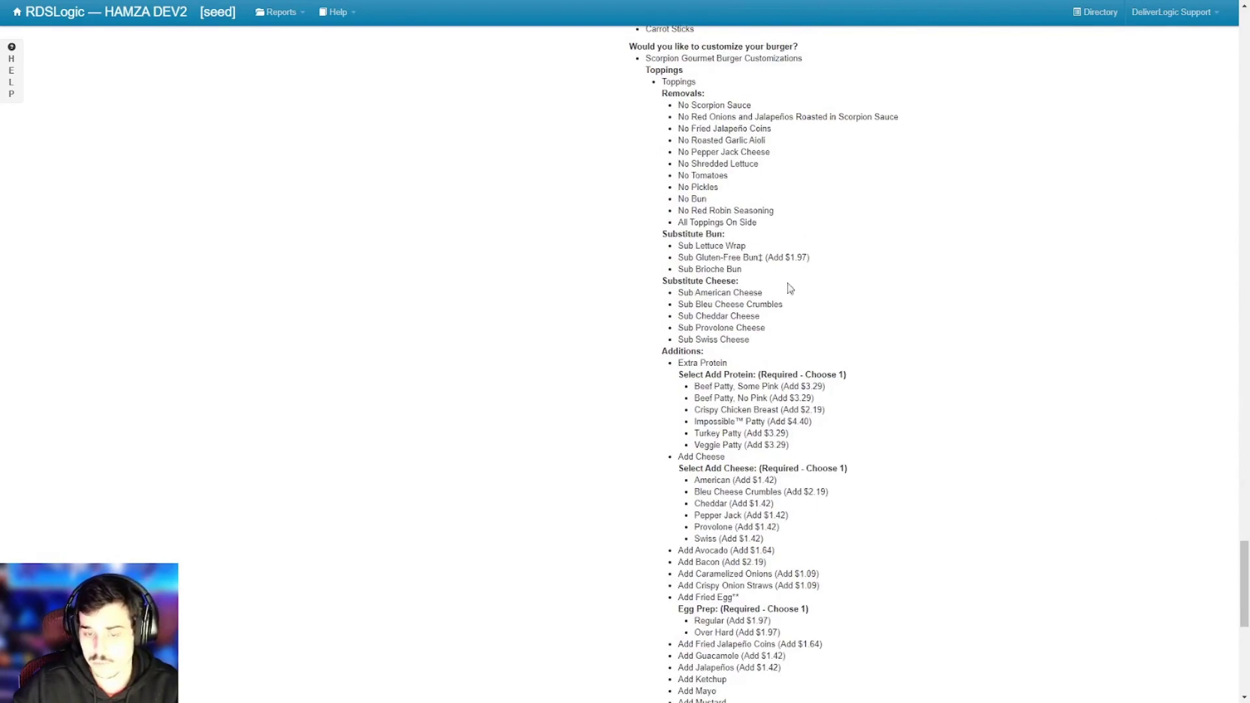
Step: Review the Extra Protein and side sauce choices in the burger's preview
{"action": "left_click_drag", "start_coordinate": [680, 363], "coordinate": [812, 447]}
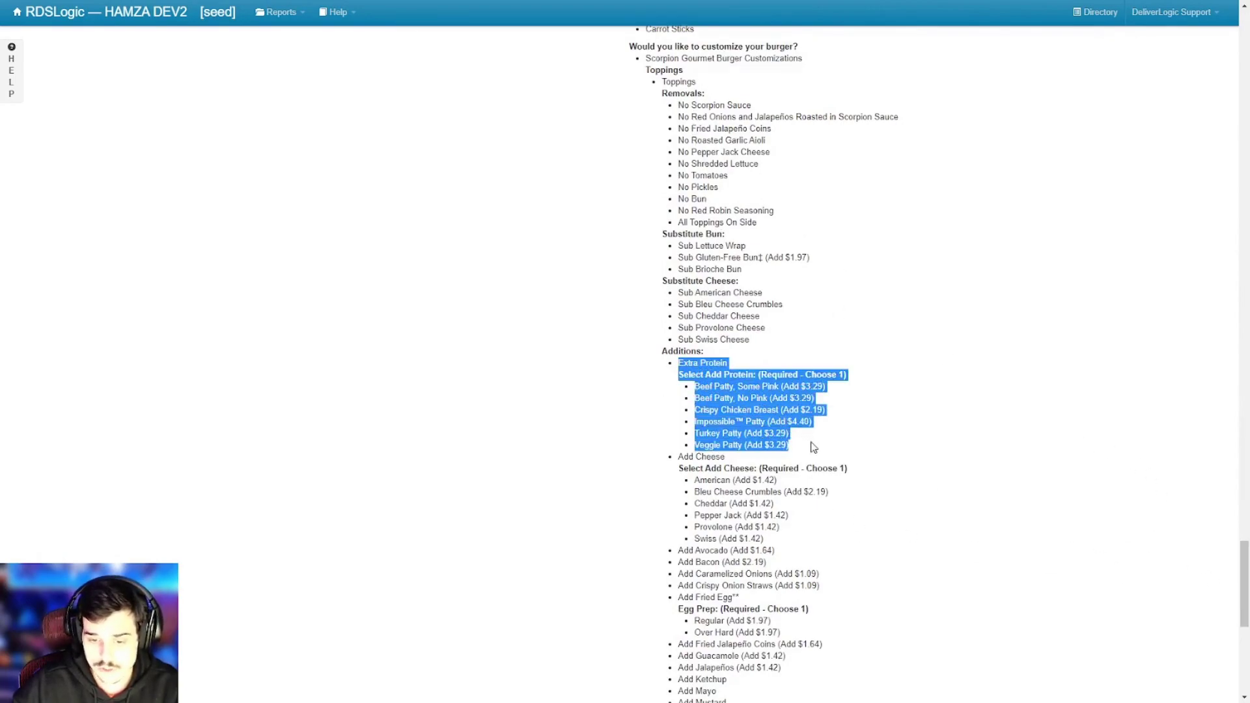
{"action": "left_click", "coordinate": [852, 444]}
{"action": "left_click_drag", "start_coordinate": [1243, 559], "coordinate": [1243, 619]}
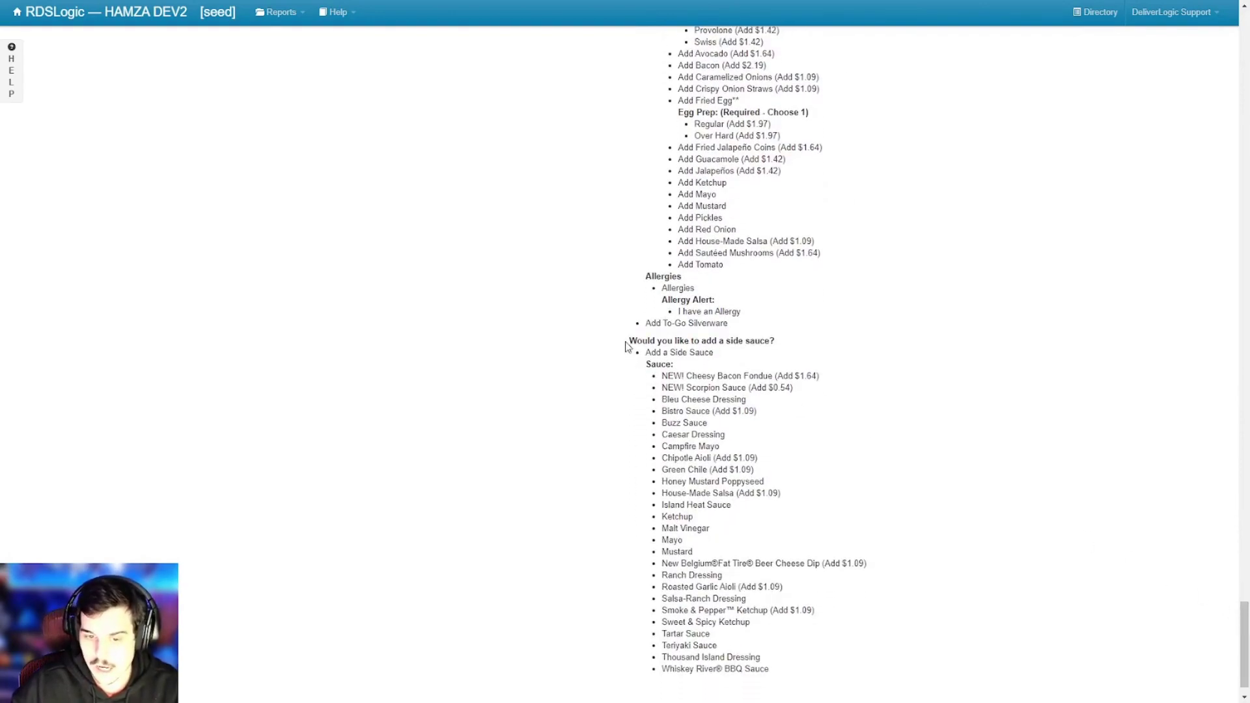
{"action": "left_click_drag", "start_coordinate": [627, 347], "coordinate": [818, 469]}
{"action": "left_click", "coordinate": [820, 470]}
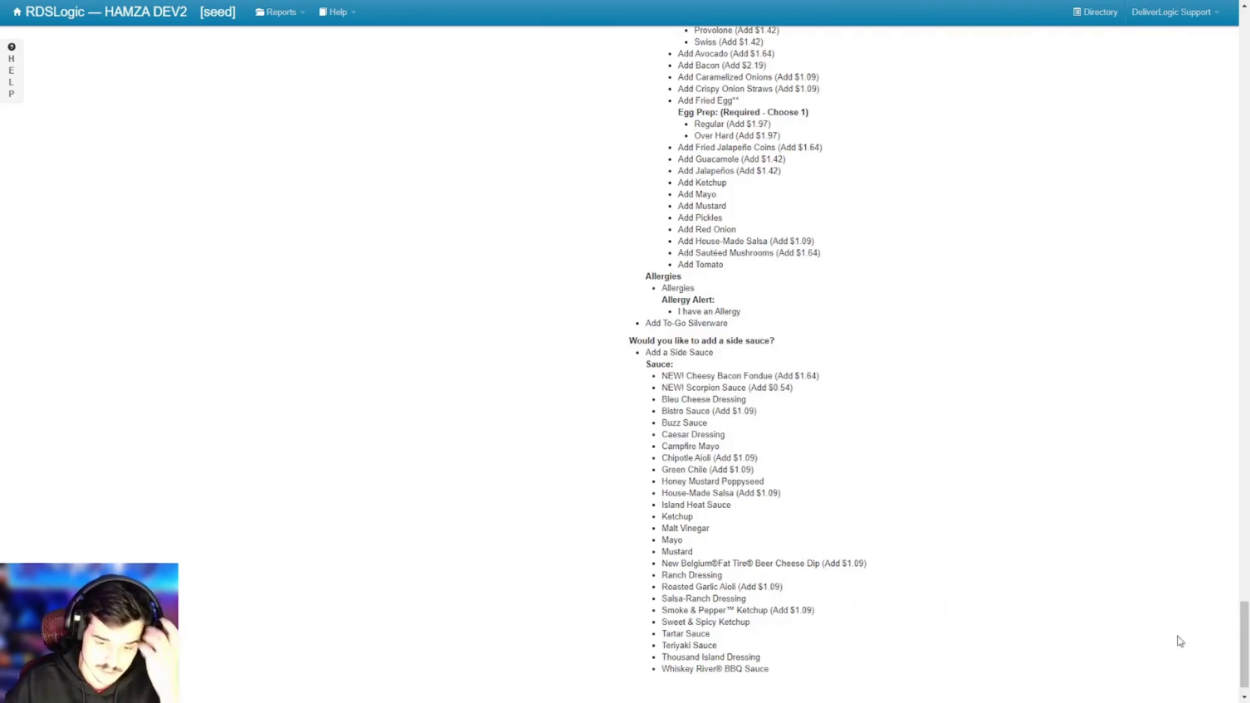
{"action": "left_click_drag", "start_coordinate": [1245, 645], "coordinate": [1245, 56]}
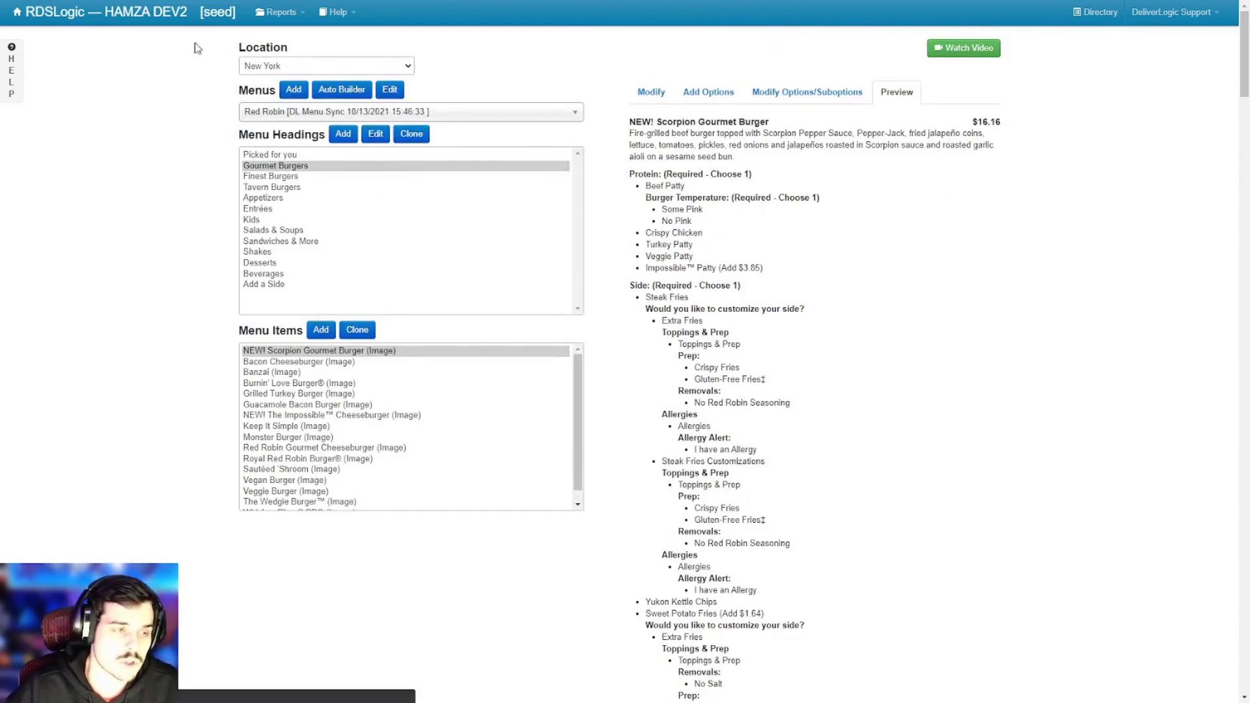
{"action": "left_click", "coordinate": [510, 374]}
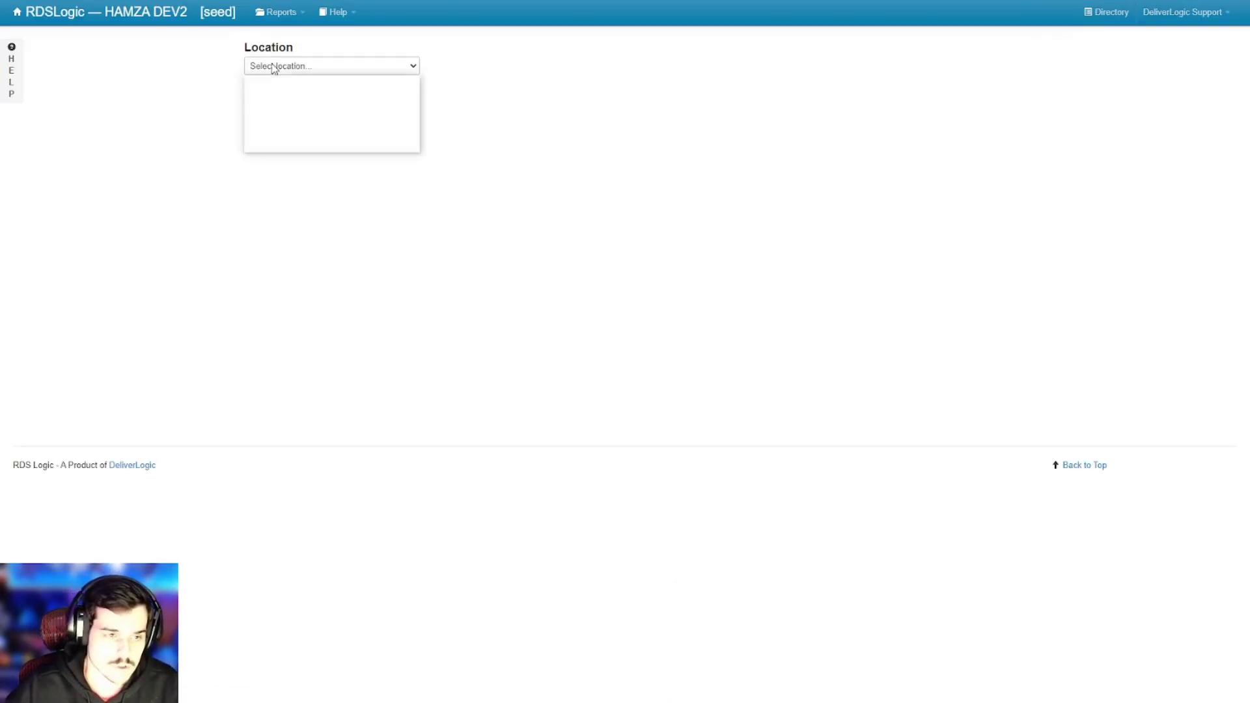
{"action": "left_click", "coordinate": [294, 131]}
{"action": "left_click", "coordinate": [302, 155]}
{"action": "type", "text": "red"}
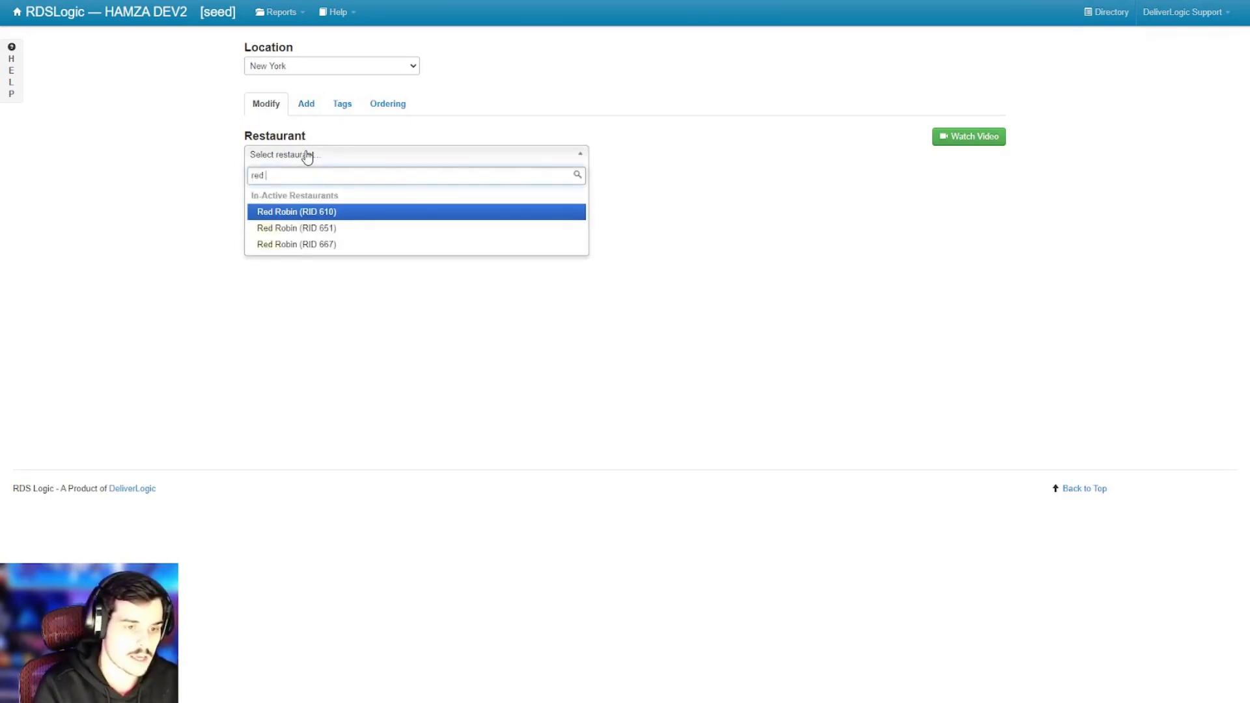
{"action": "key", "text": "BackSpace"}
{"action": "key", "text": "BackSpace"}
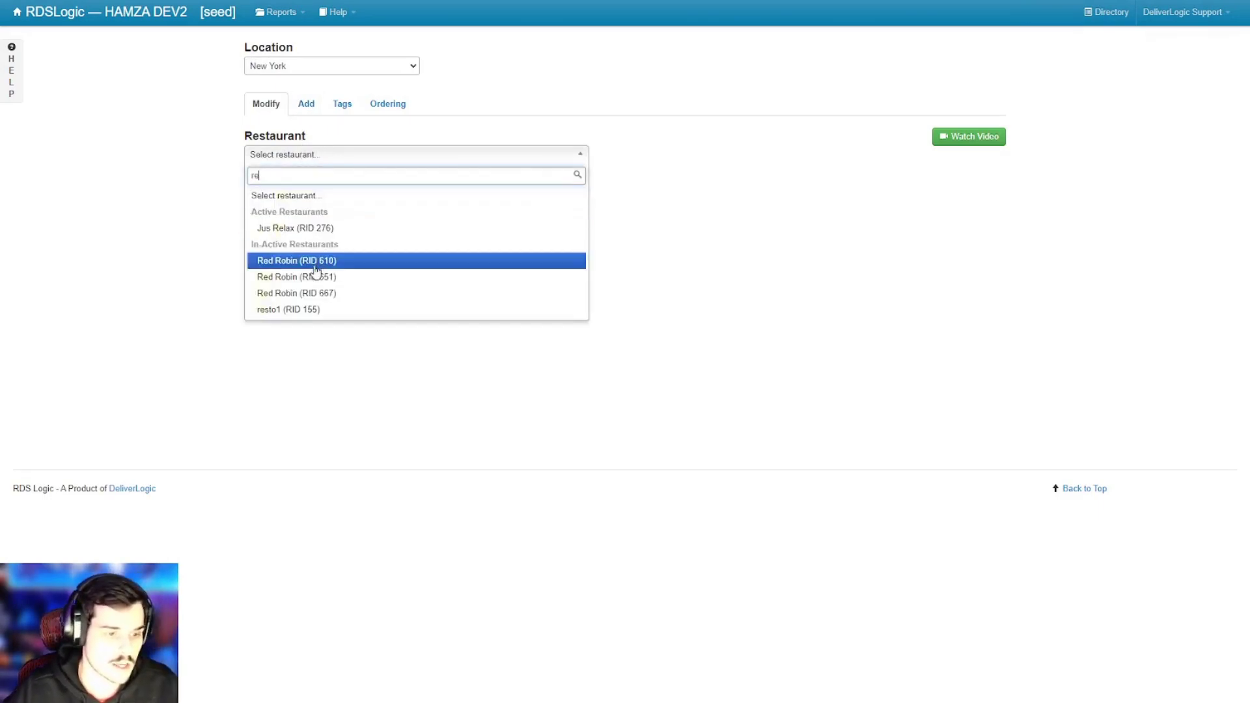
{"action": "left_click", "coordinate": [319, 295]}
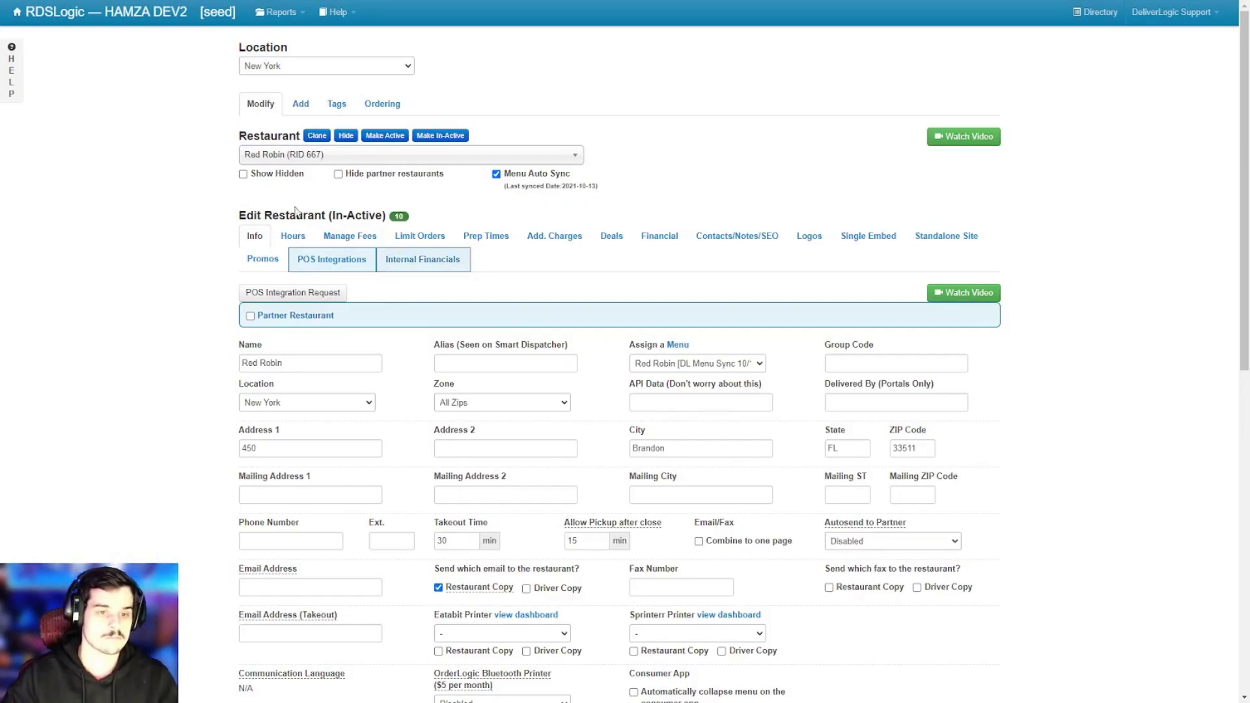
{"action": "scroll", "coordinate": [141, 187], "scroll_direction": "down", "scroll_amount": 5}
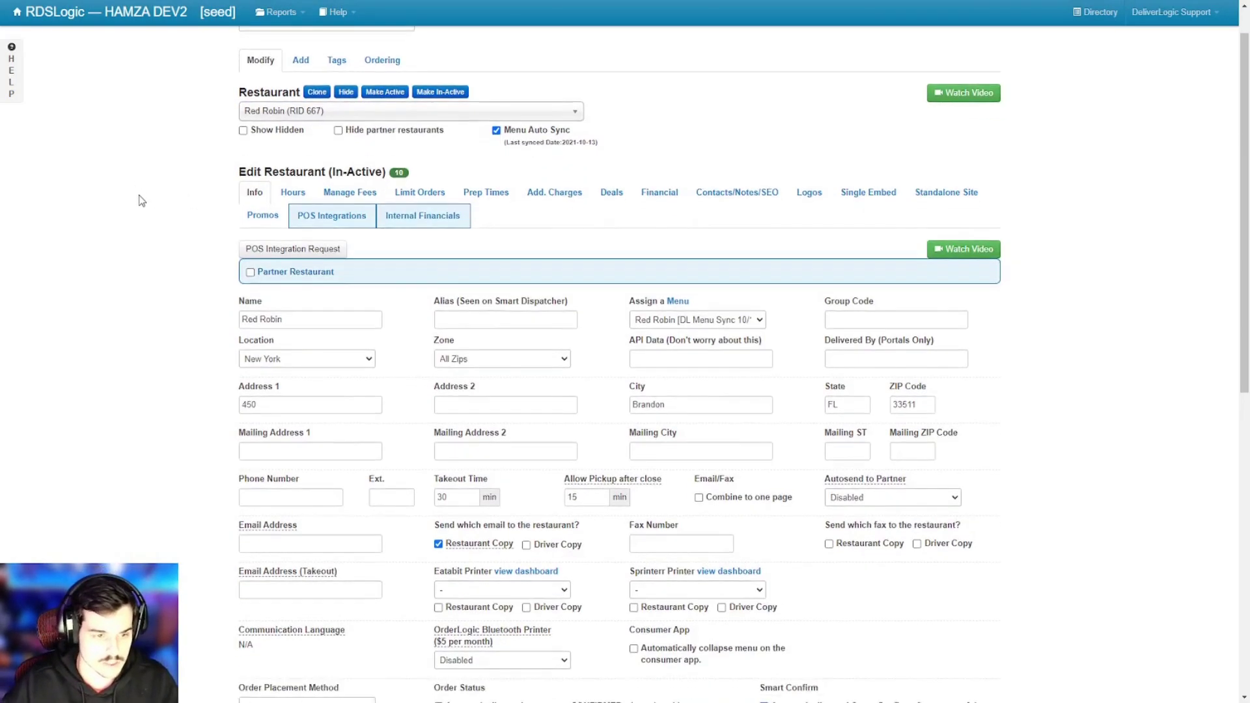
{"action": "scroll", "coordinate": [139, 201], "scroll_direction": "up", "scroll_amount": 2}
{"action": "scroll", "coordinate": [163, 195], "scroll_direction": "up", "scroll_amount": 1}
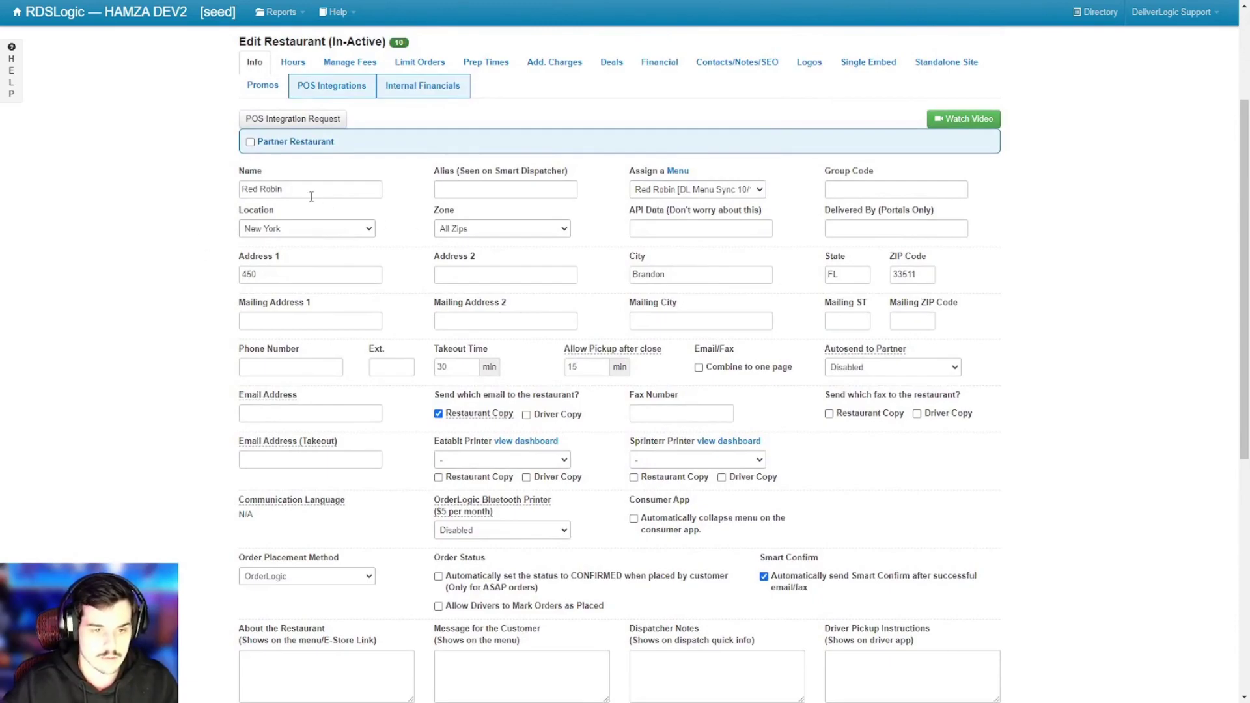
{"action": "left_click", "coordinate": [308, 69]}
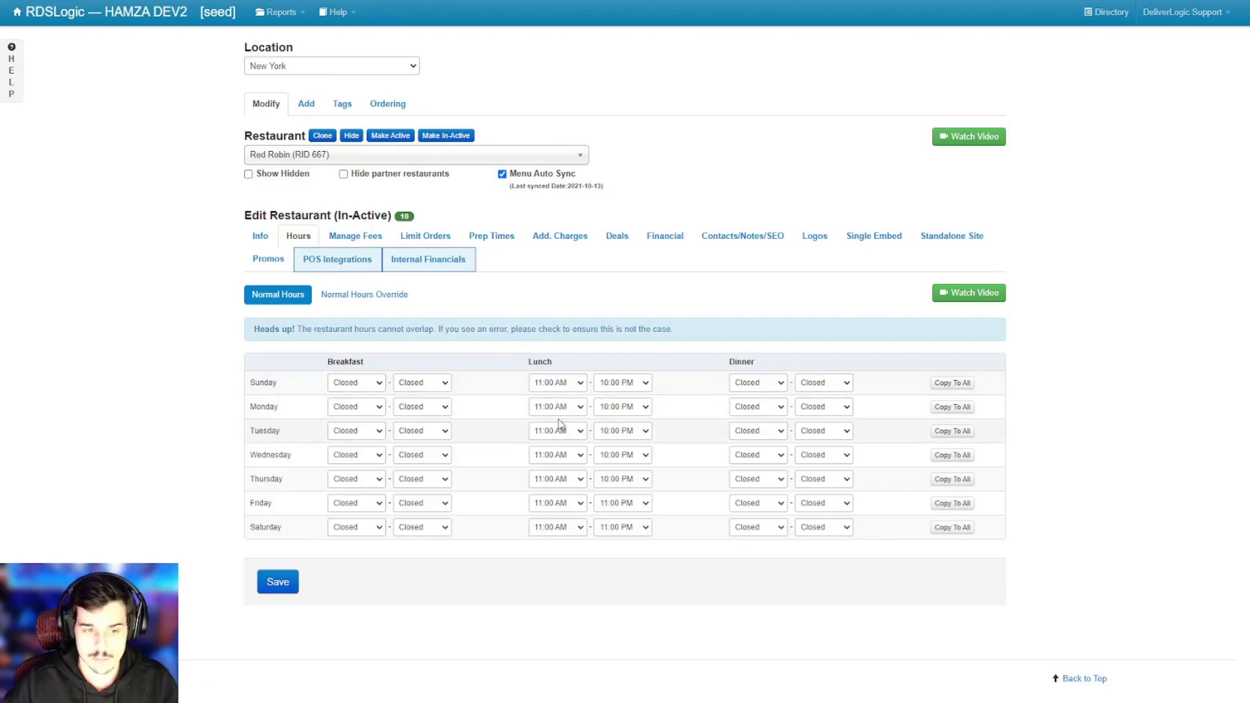
{"action": "left_click", "coordinate": [371, 244]}
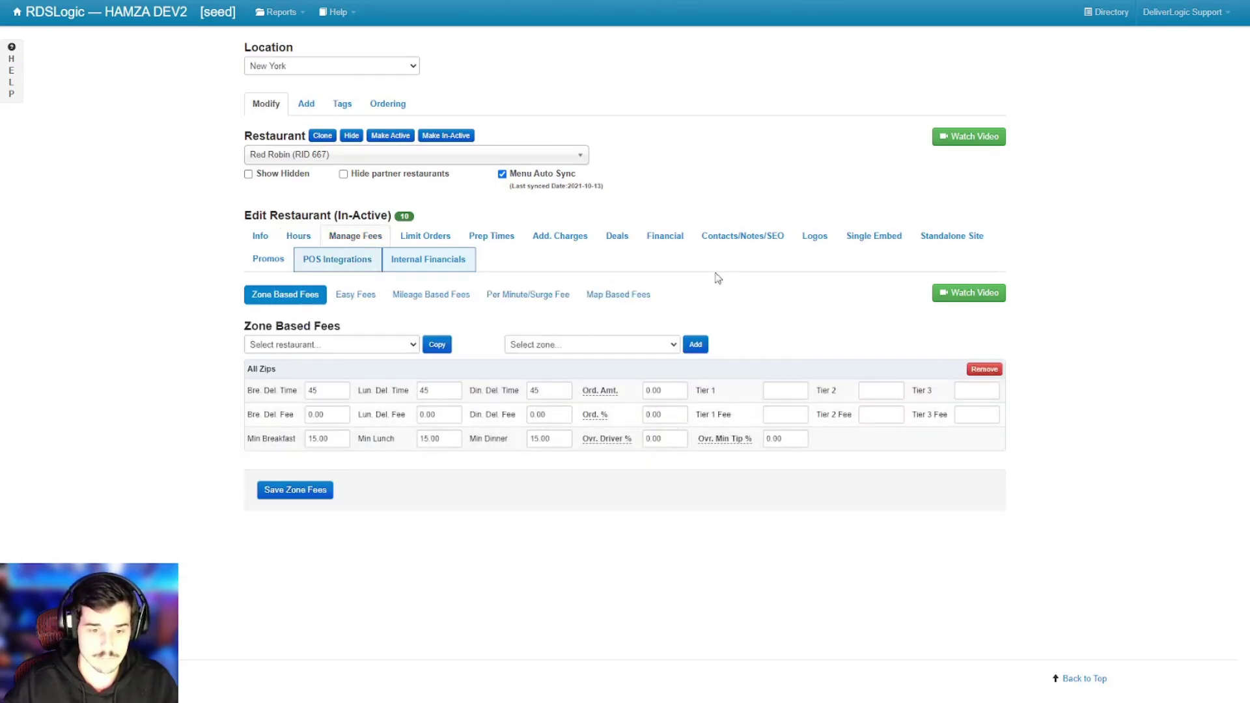
{"action": "left_click", "coordinate": [814, 237]}
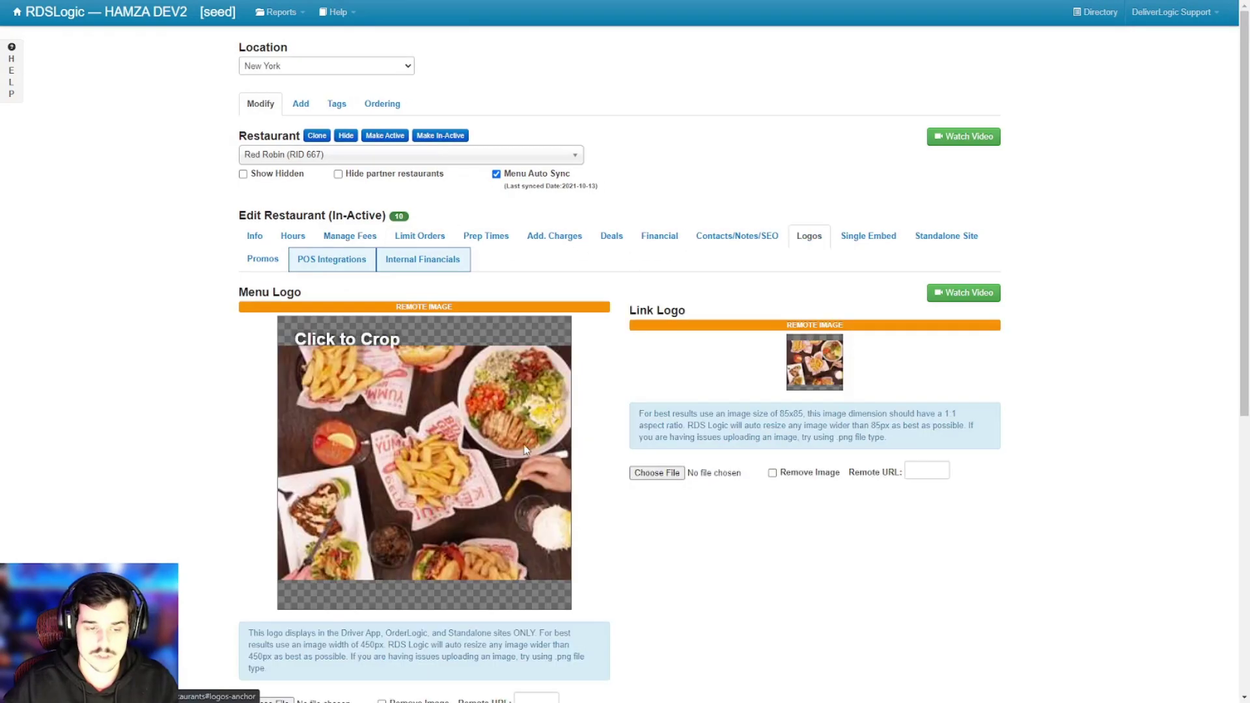
{"action": "scroll", "coordinate": [371, 365], "scroll_direction": "down", "scroll_amount": 3}
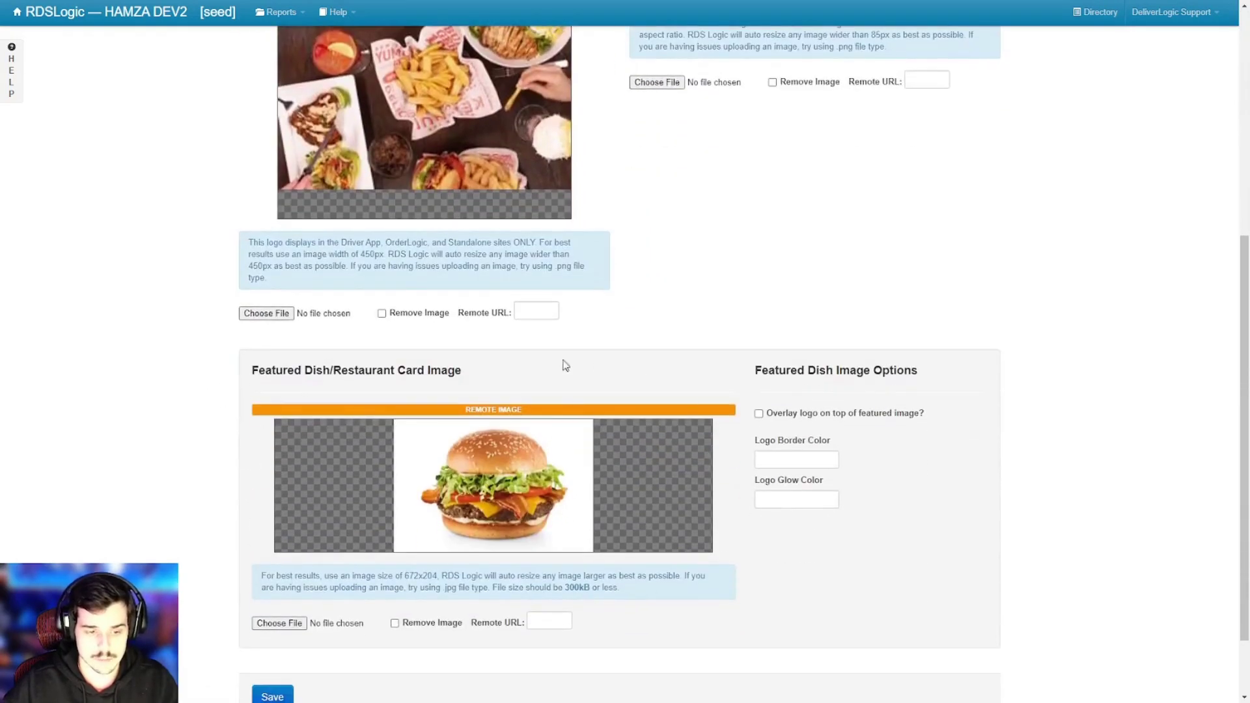
{"action": "scroll", "coordinate": [606, 378], "scroll_direction": "up", "scroll_amount": 3}
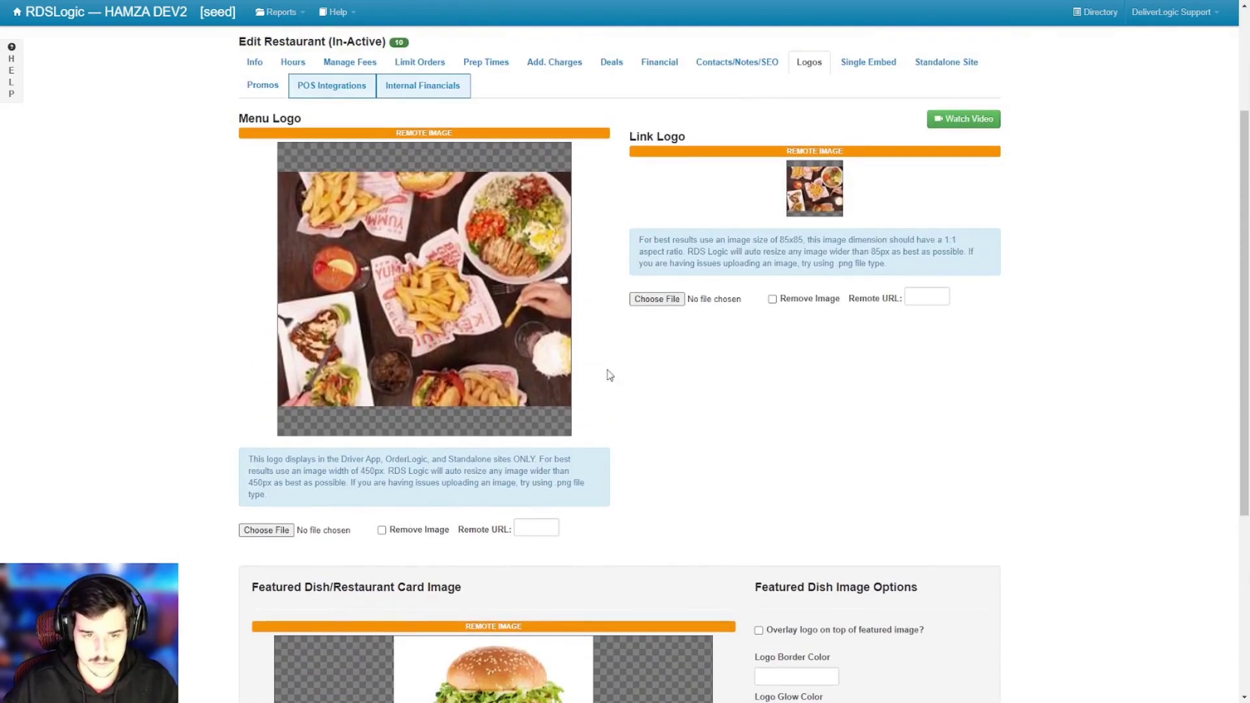
Step: From the restaurant's Info form, switch Red Robin from In-Active to Active with Make Active
{"action": "left_click", "coordinate": [262, 65]}
{"action": "scroll", "coordinate": [192, 209], "scroll_direction": "down", "scroll_amount": 15}
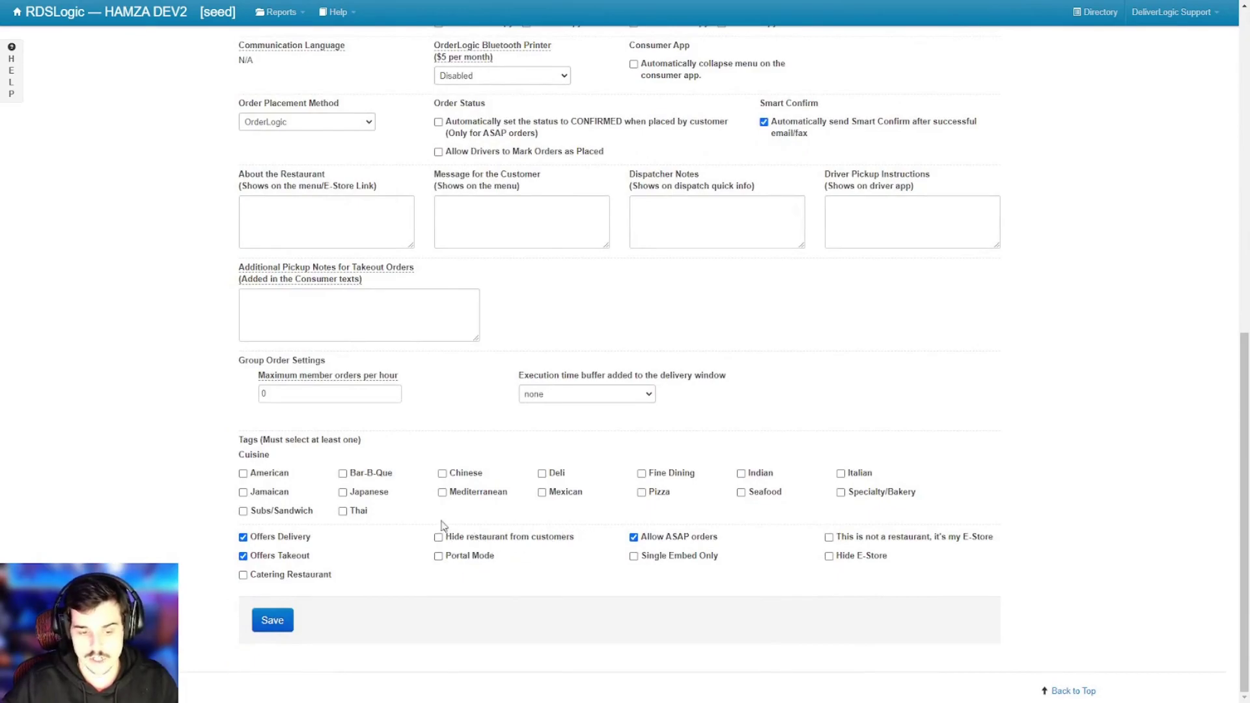
{"action": "scroll", "coordinate": [475, 424], "scroll_direction": "up", "scroll_amount": 15}
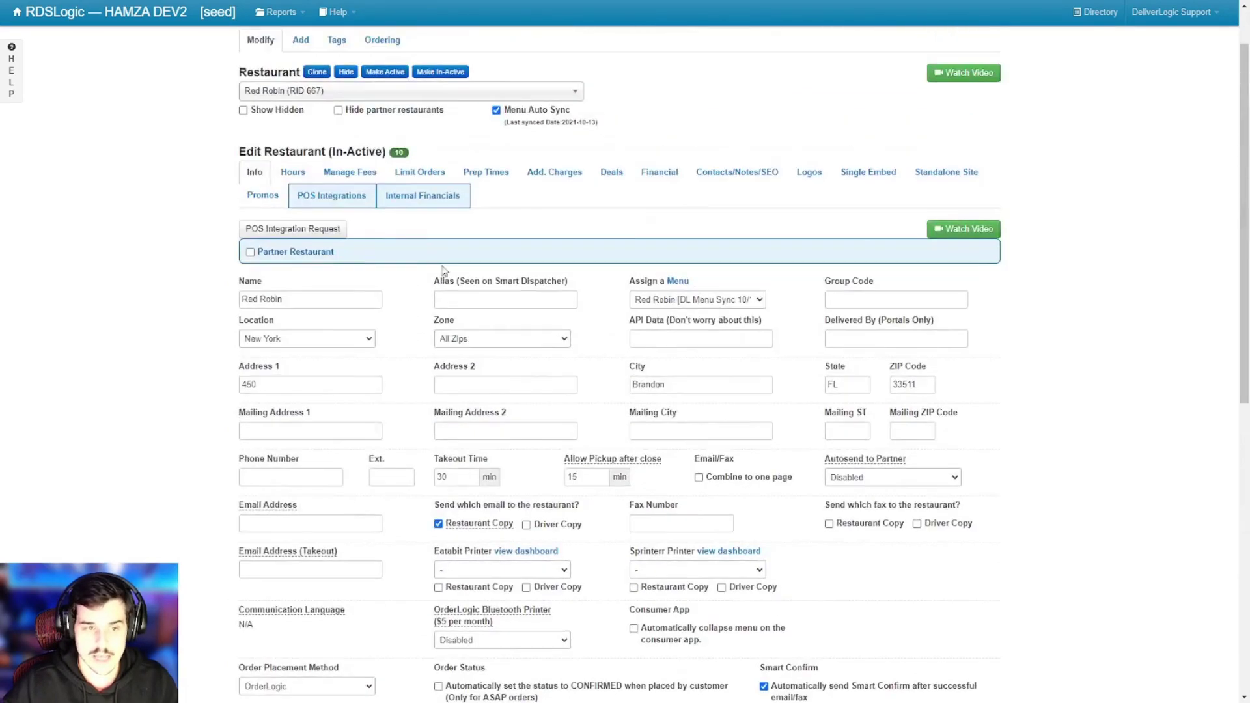
{"action": "scroll", "coordinate": [469, 284], "scroll_direction": "down", "scroll_amount": 9}
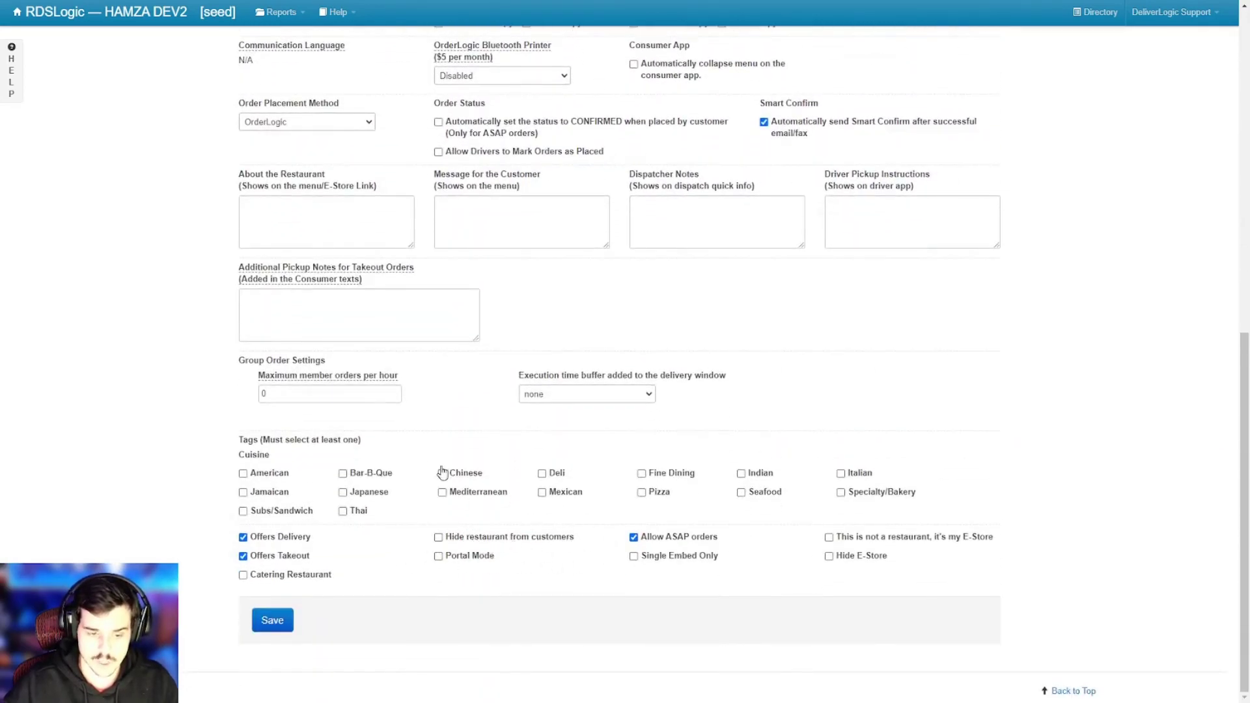
{"action": "scroll", "coordinate": [442, 471], "scroll_direction": "up", "scroll_amount": 15}
{"action": "left_click", "coordinate": [385, 135]}
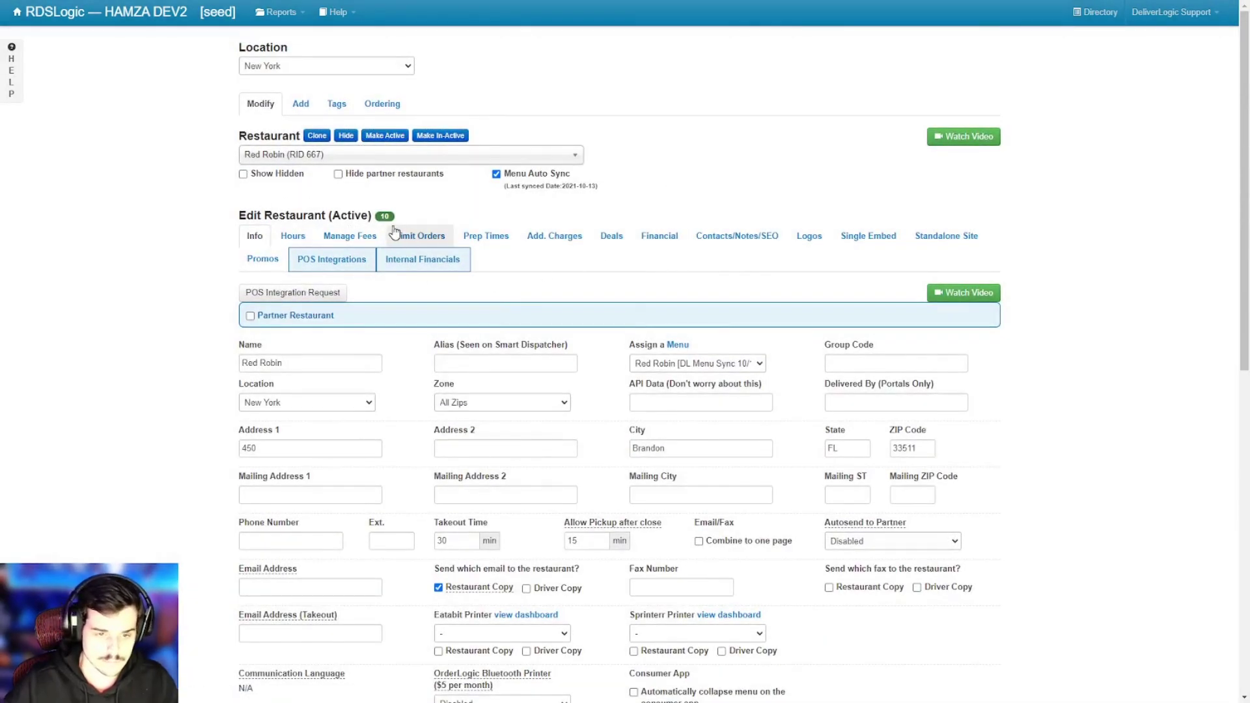
{"action": "scroll", "coordinate": [158, 229], "scroll_direction": "down", "scroll_amount": 2}
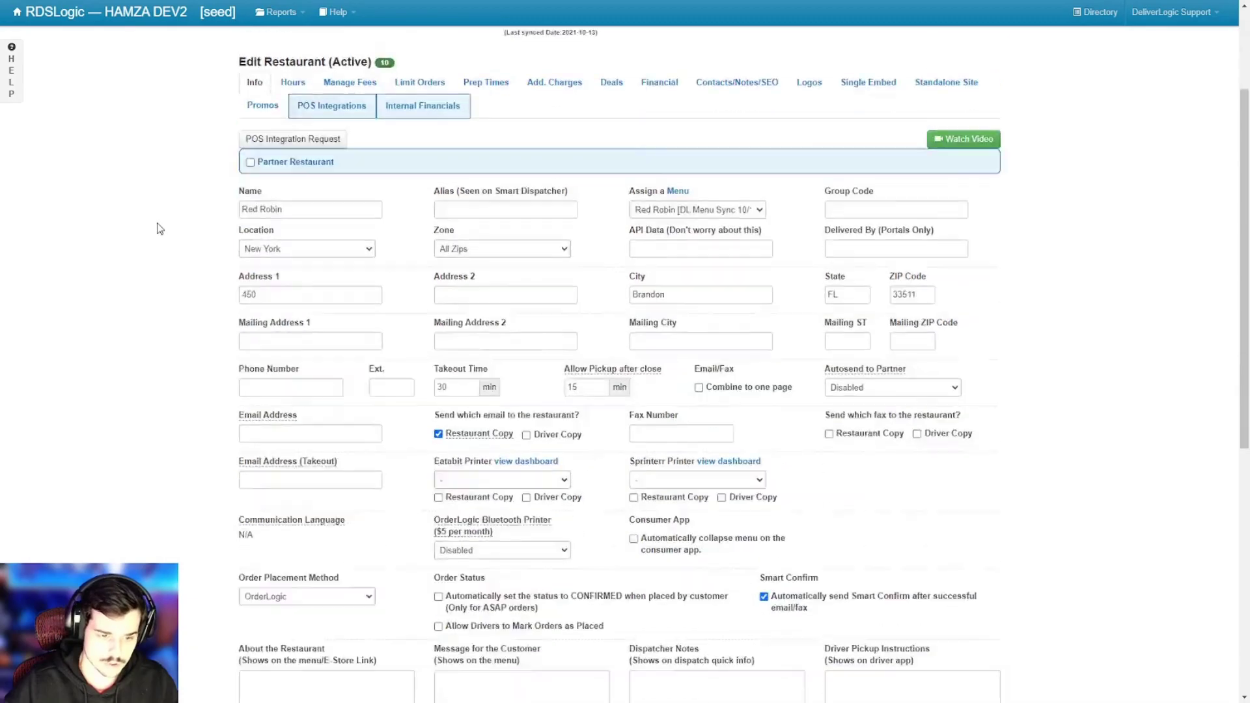
{"action": "scroll", "coordinate": [163, 226], "scroll_direction": "down", "scroll_amount": 4}
{"action": "scroll", "coordinate": [167, 219], "scroll_direction": "down", "scroll_amount": 2}
{"action": "scroll", "coordinate": [172, 209], "scroll_direction": "up", "scroll_amount": 8}
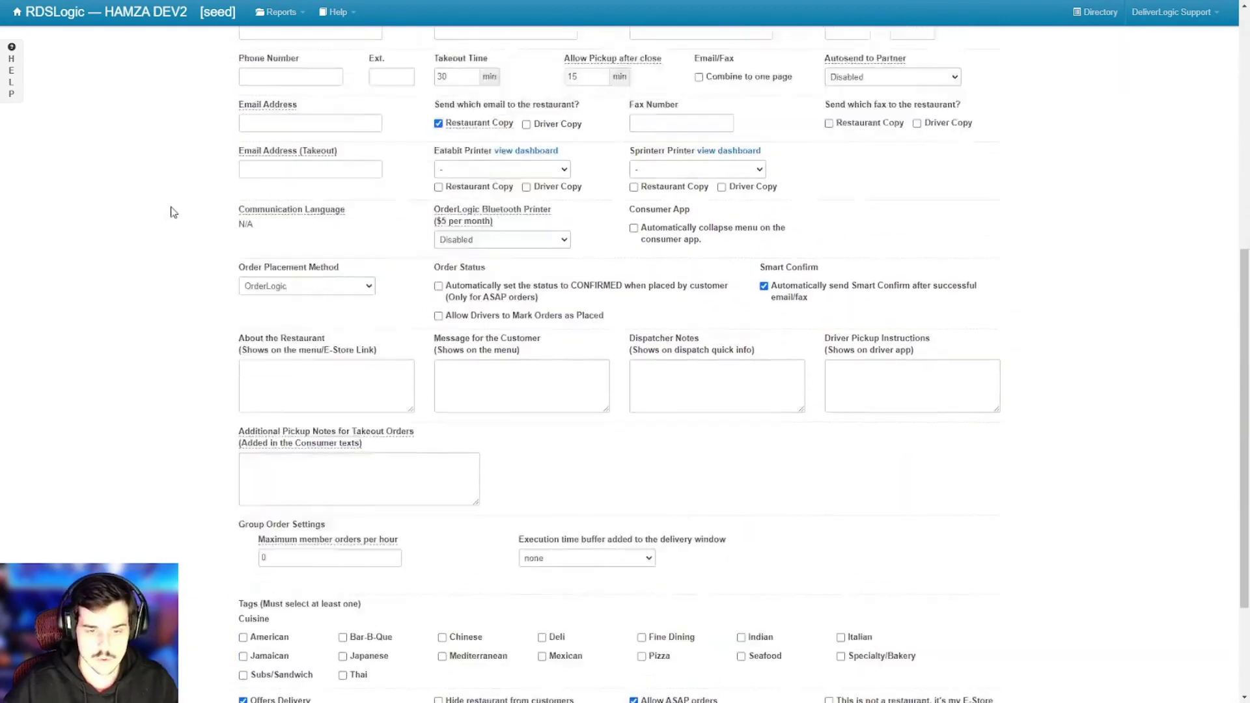
Step: On the DL Core site, filter to NY, NY and open Red Robin's menu down to Appetizers
{"action": "key", "text": "ctrl+Tab"}
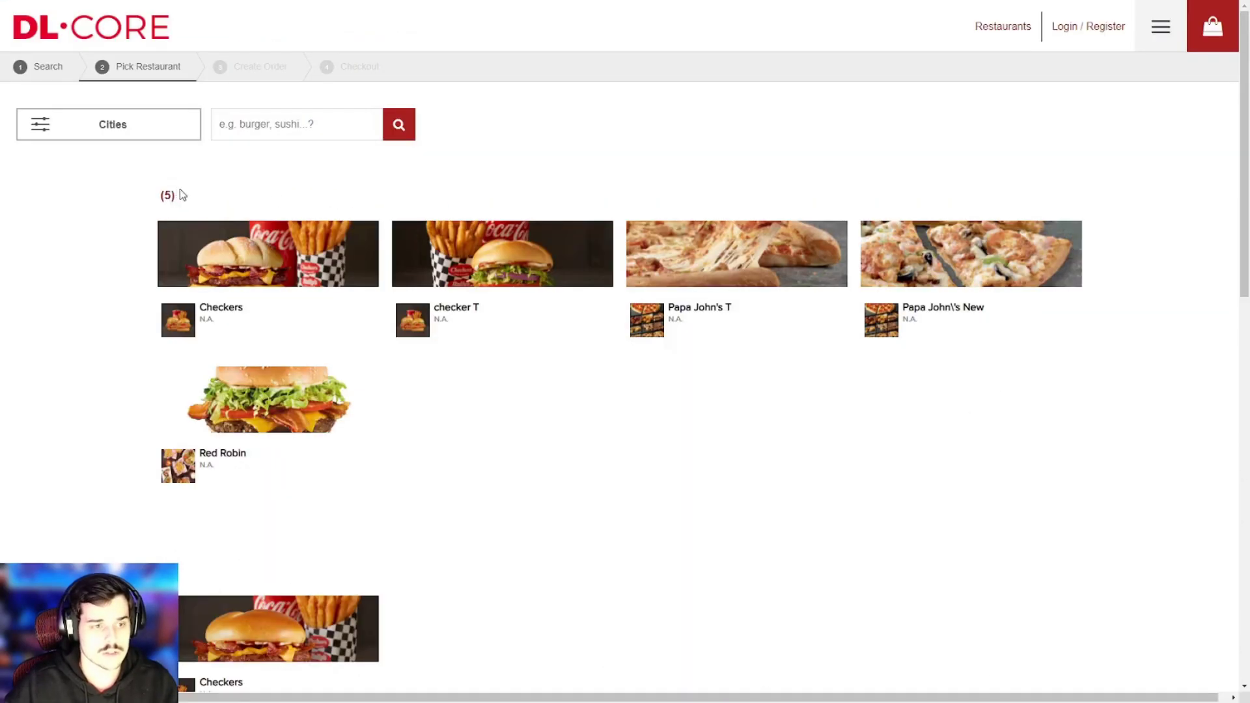
{"action": "left_click", "coordinate": [150, 196]}
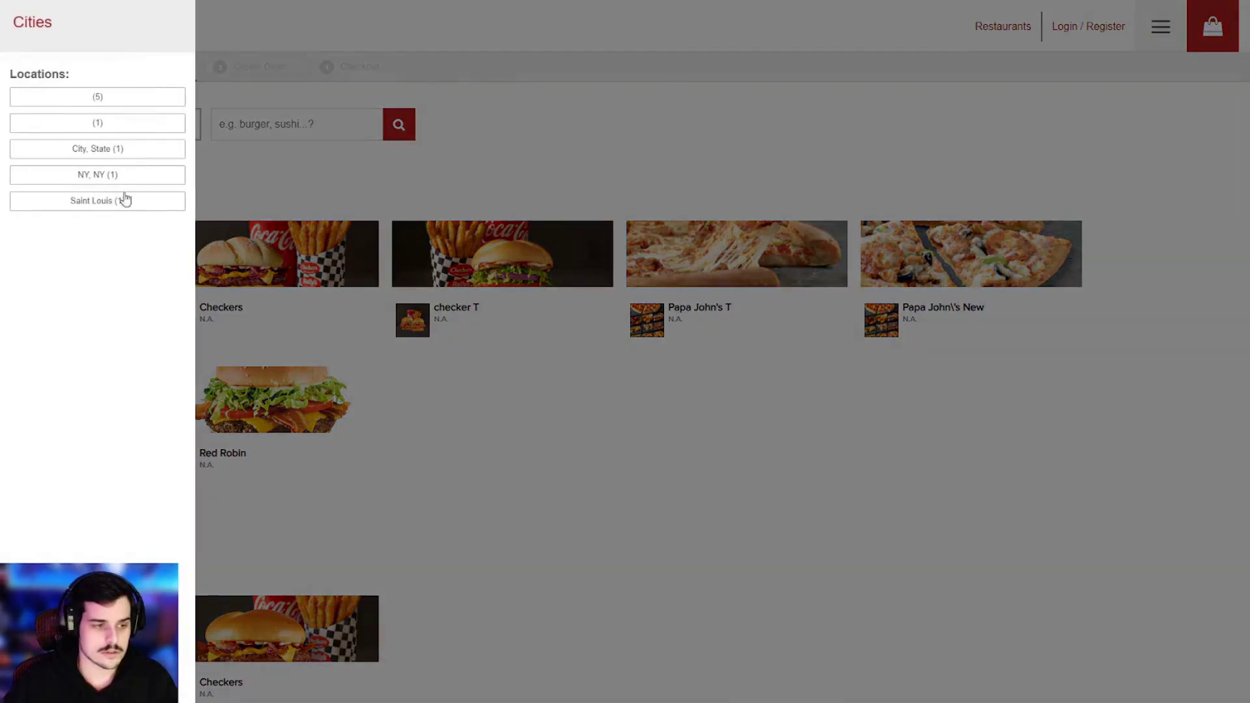
{"action": "left_click", "coordinate": [106, 184]}
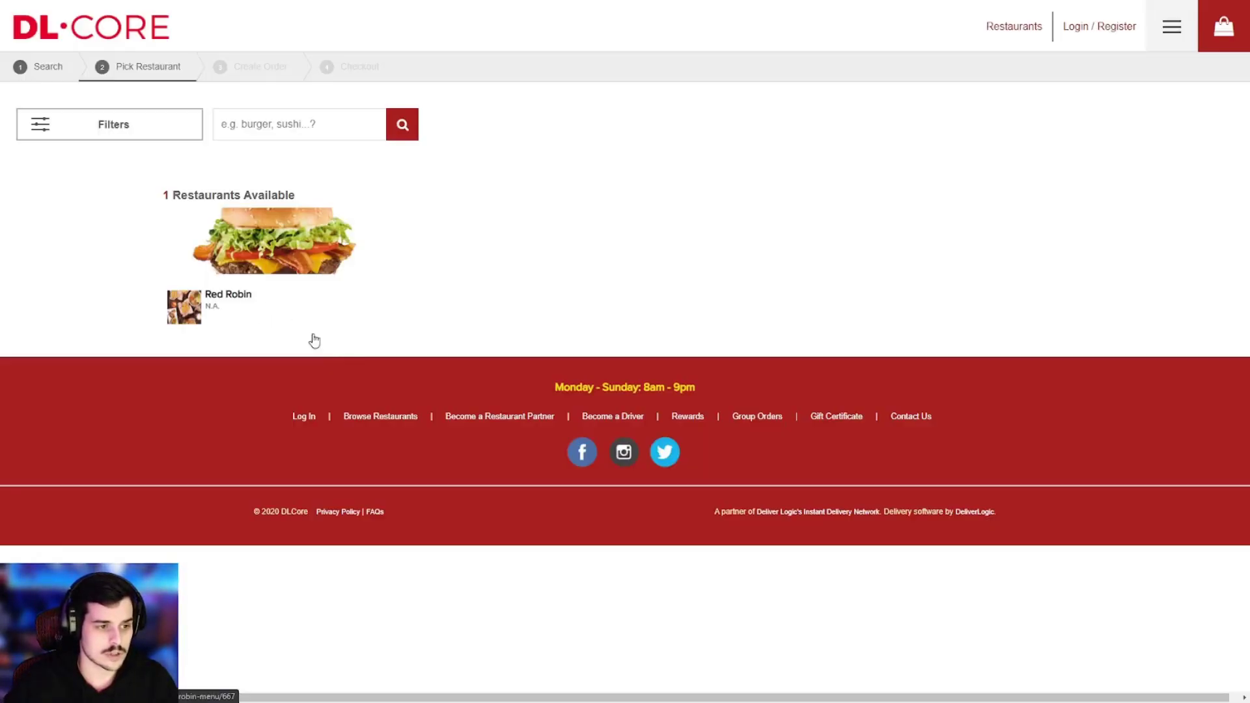
{"action": "left_click", "coordinate": [261, 258]}
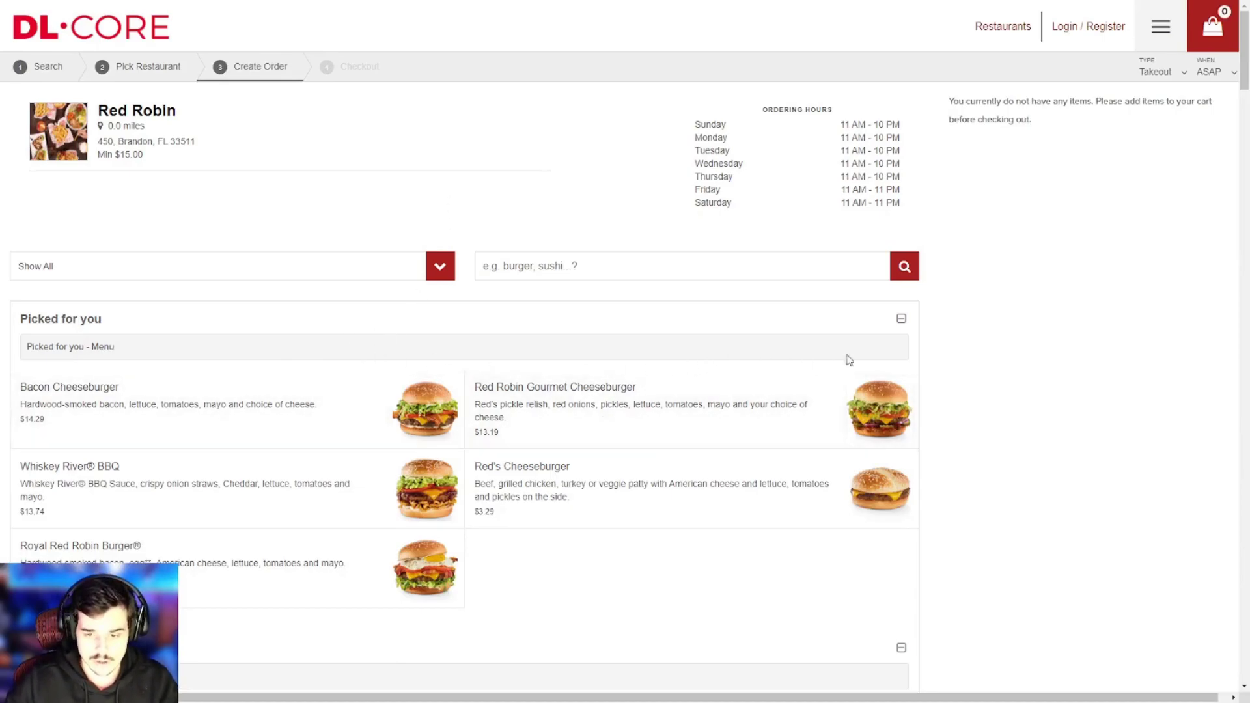
{"action": "scroll", "coordinate": [221, 362], "scroll_direction": "down", "scroll_amount": 2}
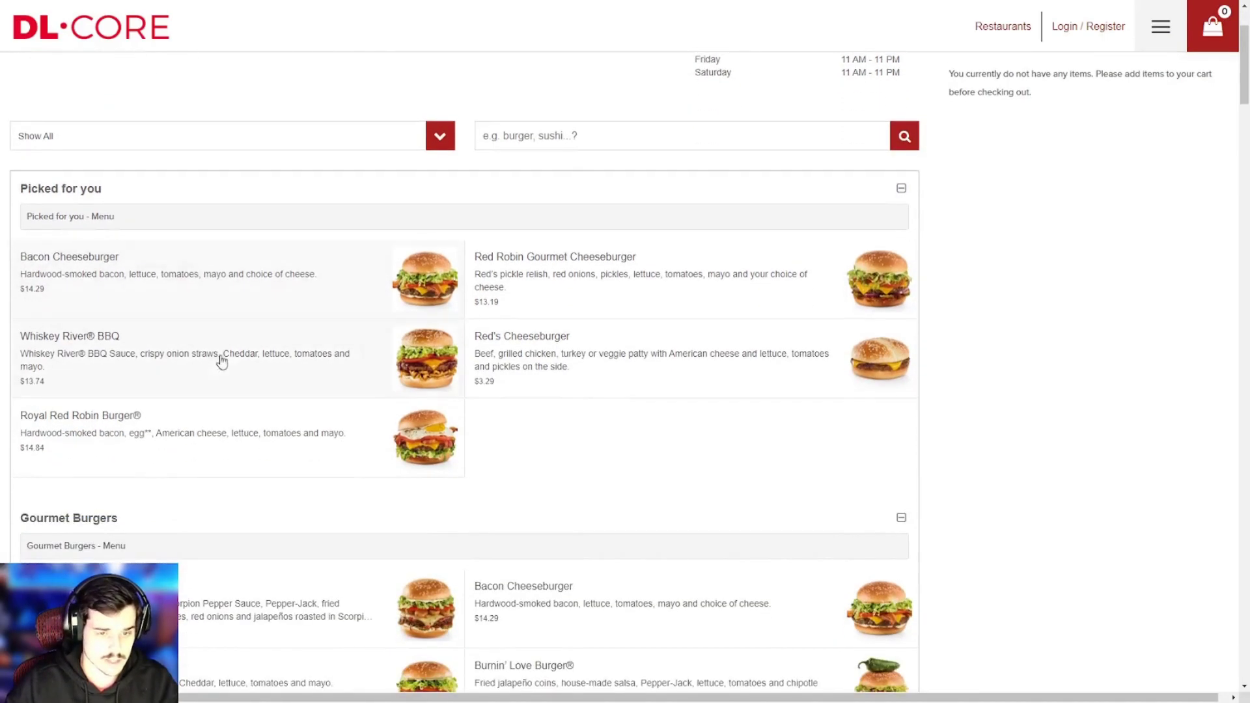
{"action": "scroll", "coordinate": [222, 362], "scroll_direction": "down", "scroll_amount": 8}
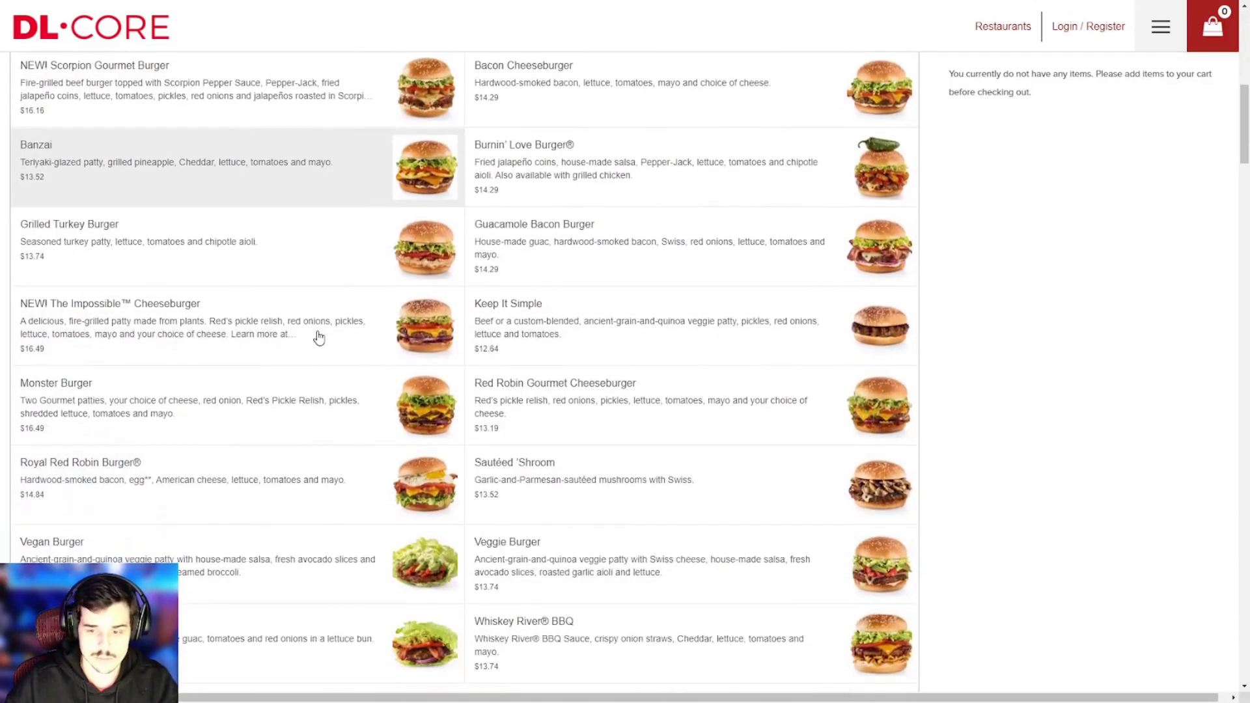
{"action": "scroll", "coordinate": [319, 337], "scroll_direction": "down", "scroll_amount": 4}
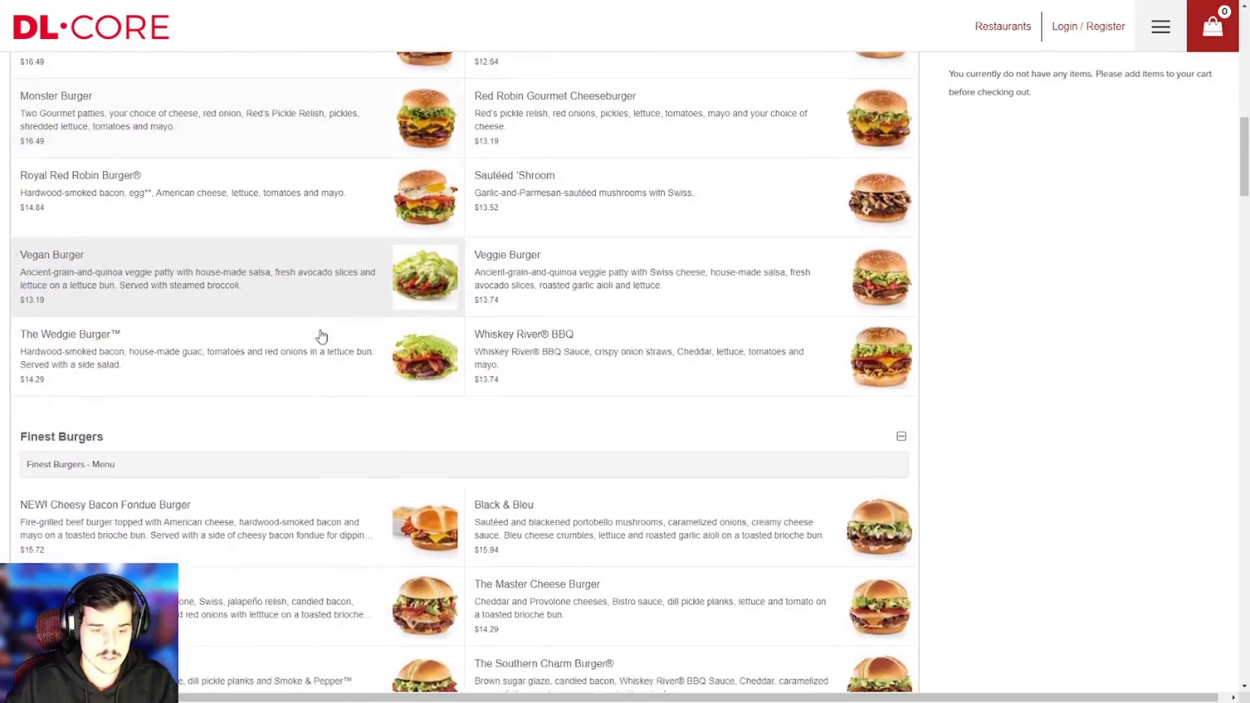
{"action": "scroll", "coordinate": [321, 336], "scroll_direction": "down", "scroll_amount": 7}
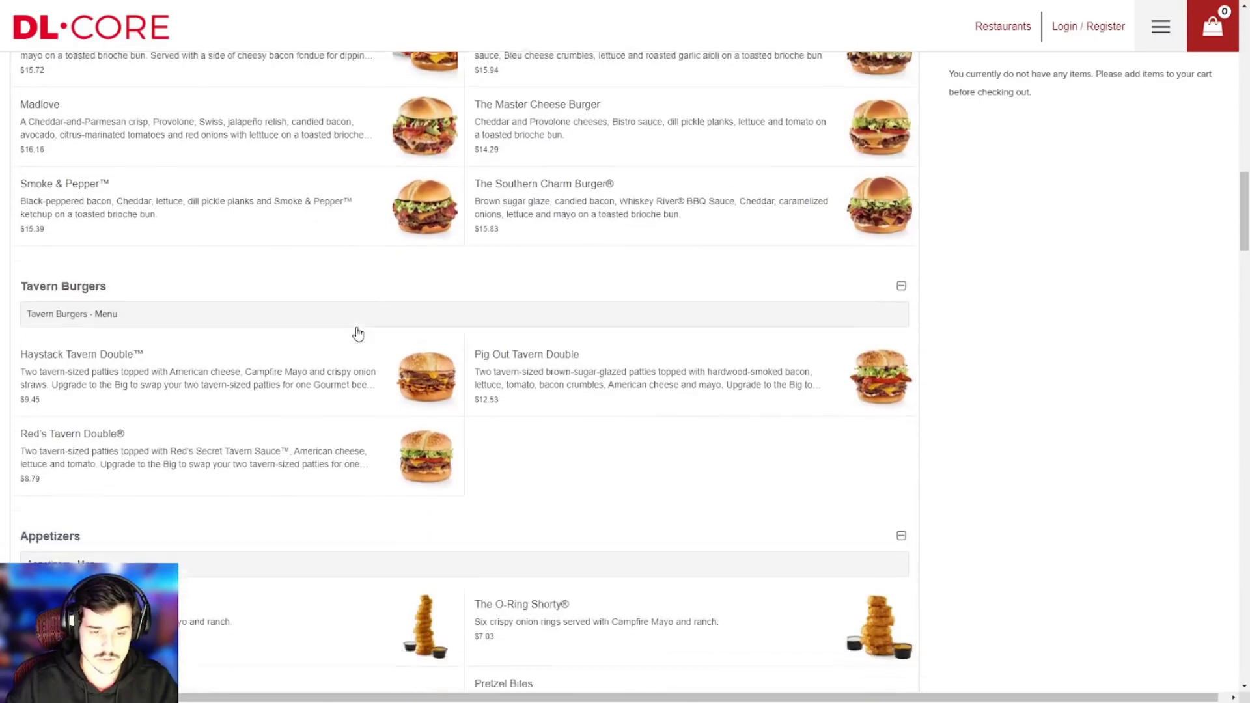
{"action": "scroll", "coordinate": [359, 333], "scroll_direction": "down", "scroll_amount": 7}
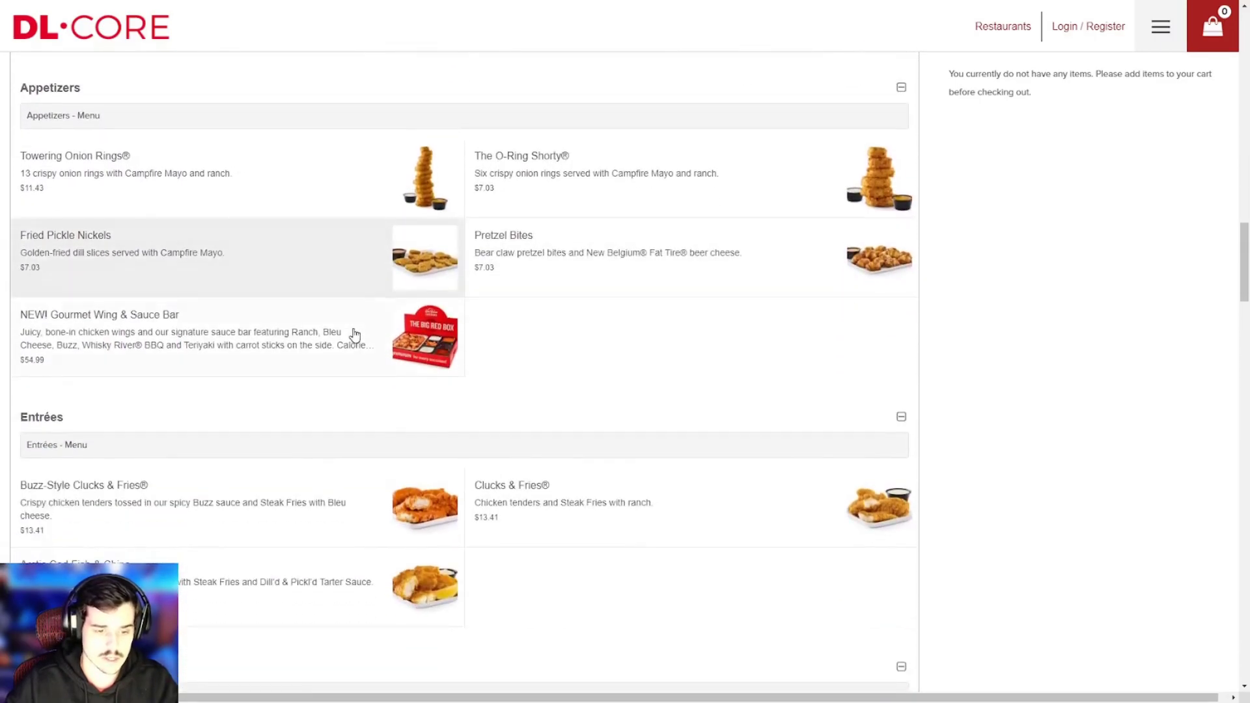
Step: Customize the Towering Onion Rings® with Extra Campfire Mayo as the side sauce
{"action": "scroll", "coordinate": [355, 334], "scroll_direction": "up", "scroll_amount": 1}
{"action": "left_click", "coordinate": [146, 294]}
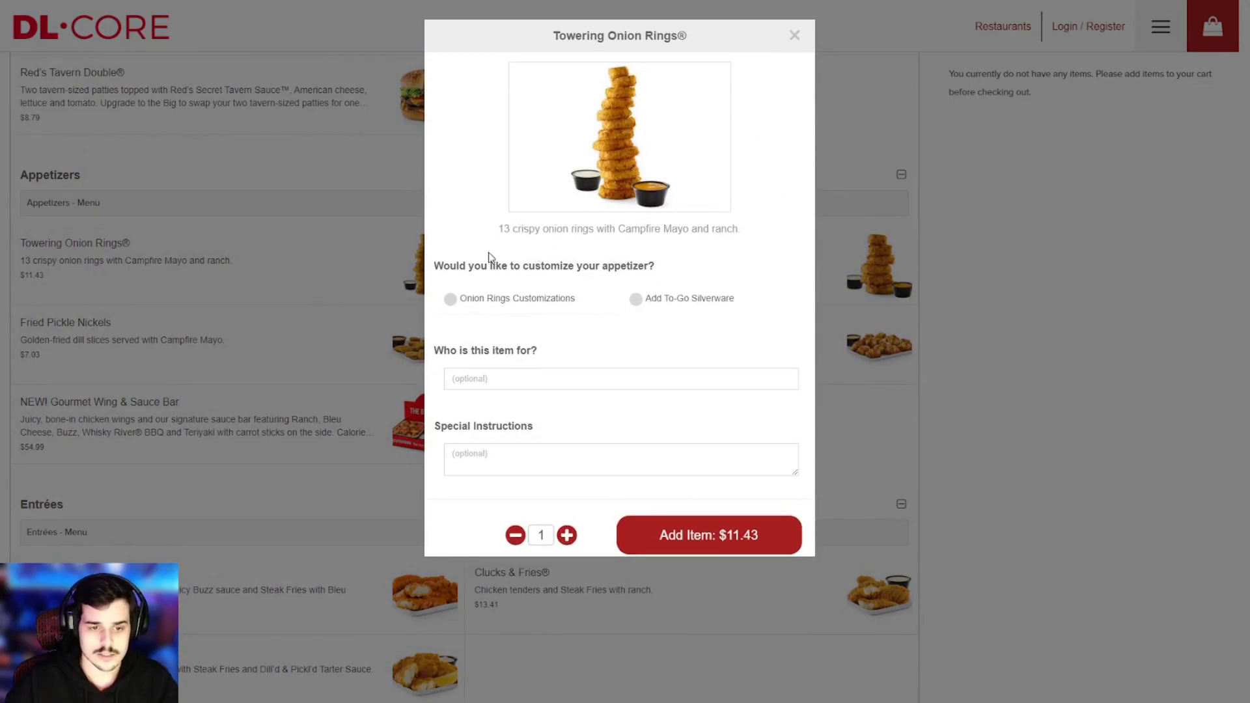
{"action": "left_click", "coordinate": [451, 301]}
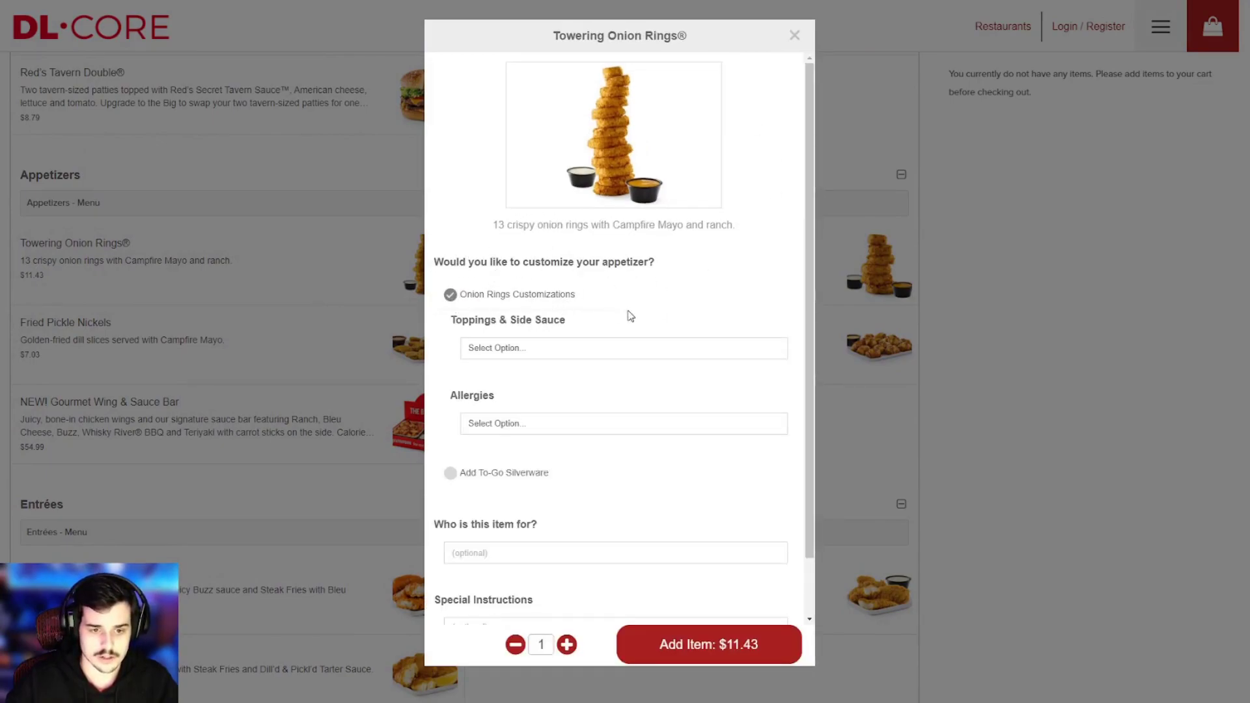
{"action": "left_click", "coordinate": [571, 346]}
{"action": "left_click", "coordinate": [552, 375]}
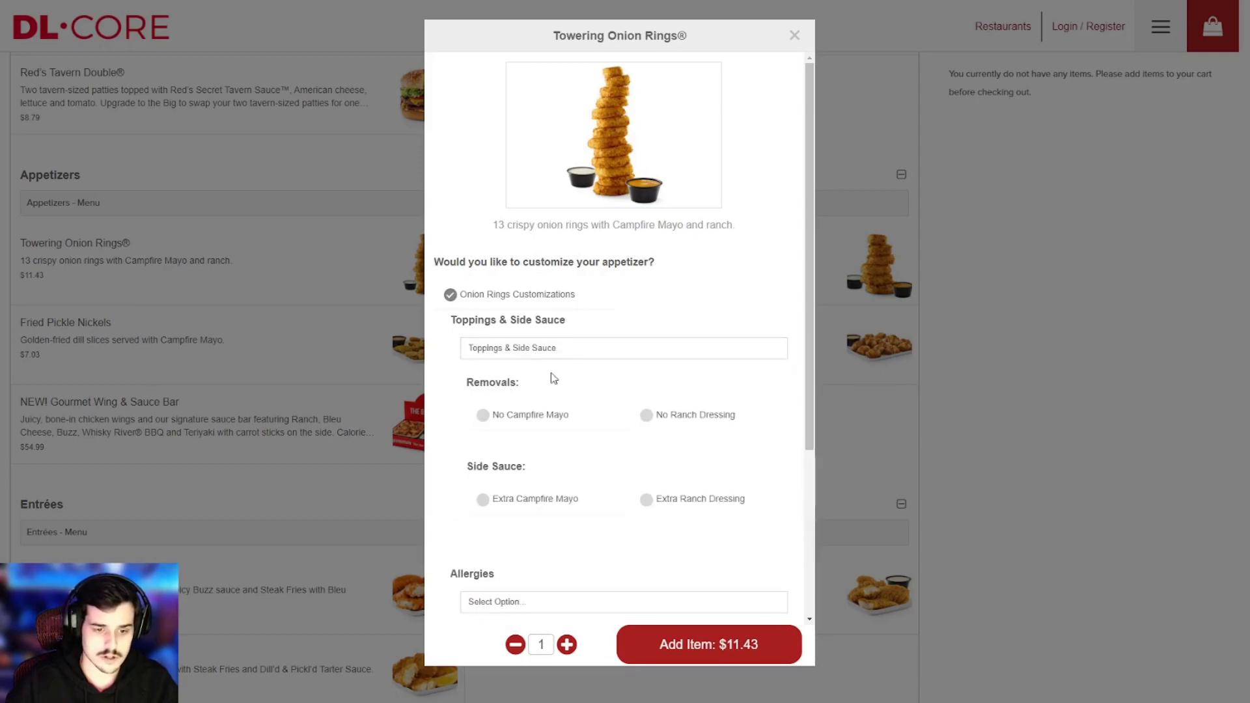
{"action": "scroll", "coordinate": [573, 314], "scroll_direction": "down", "scroll_amount": 2}
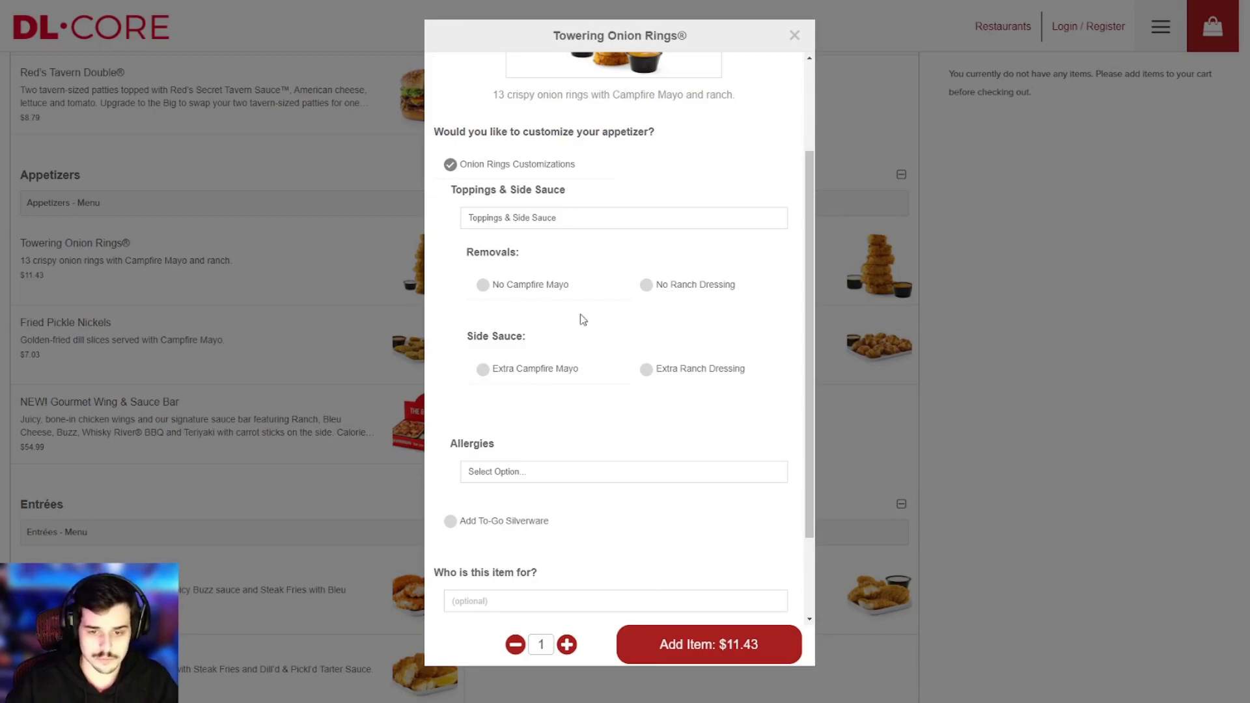
{"action": "scroll", "coordinate": [472, 317], "scroll_direction": "down", "scroll_amount": 2}
{"action": "left_click", "coordinate": [483, 282]}
Step: Flag the onion rings with an Allergies / I have an Allergy alert, then clear both
{"action": "left_click", "coordinate": [498, 385]}
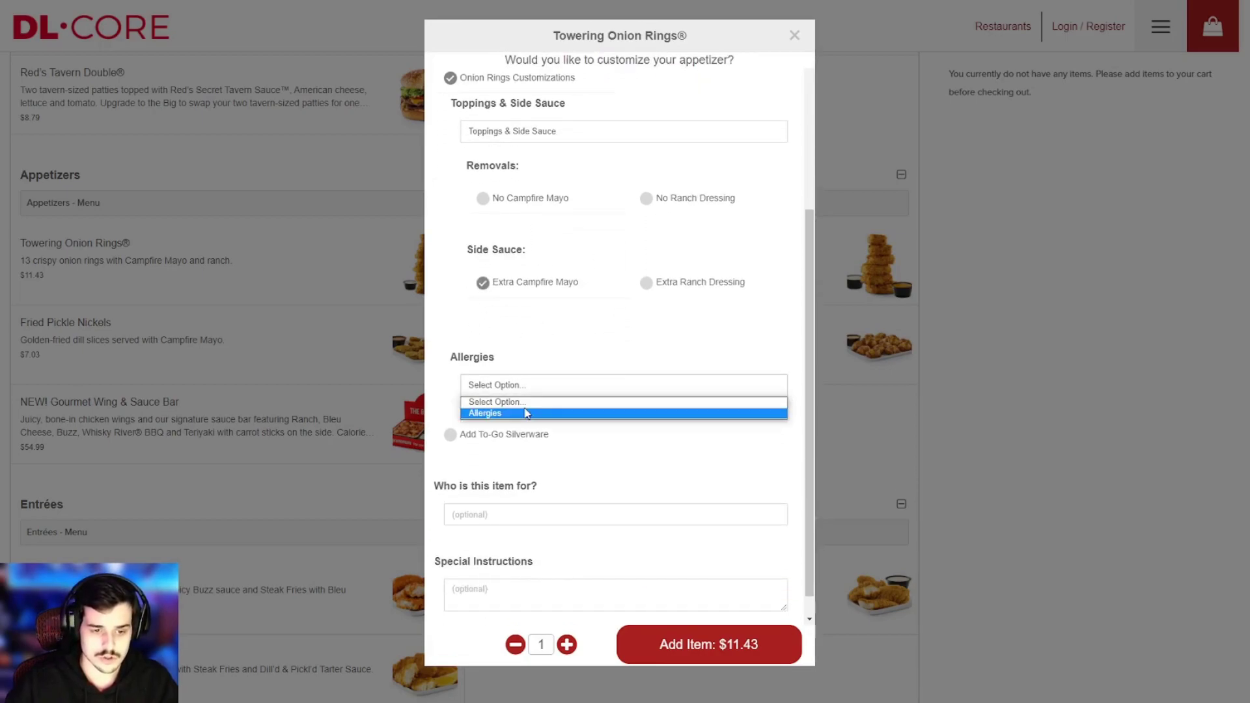
{"action": "left_click", "coordinate": [489, 417]}
{"action": "left_click", "coordinate": [499, 449]}
{"action": "left_click", "coordinate": [507, 478]}
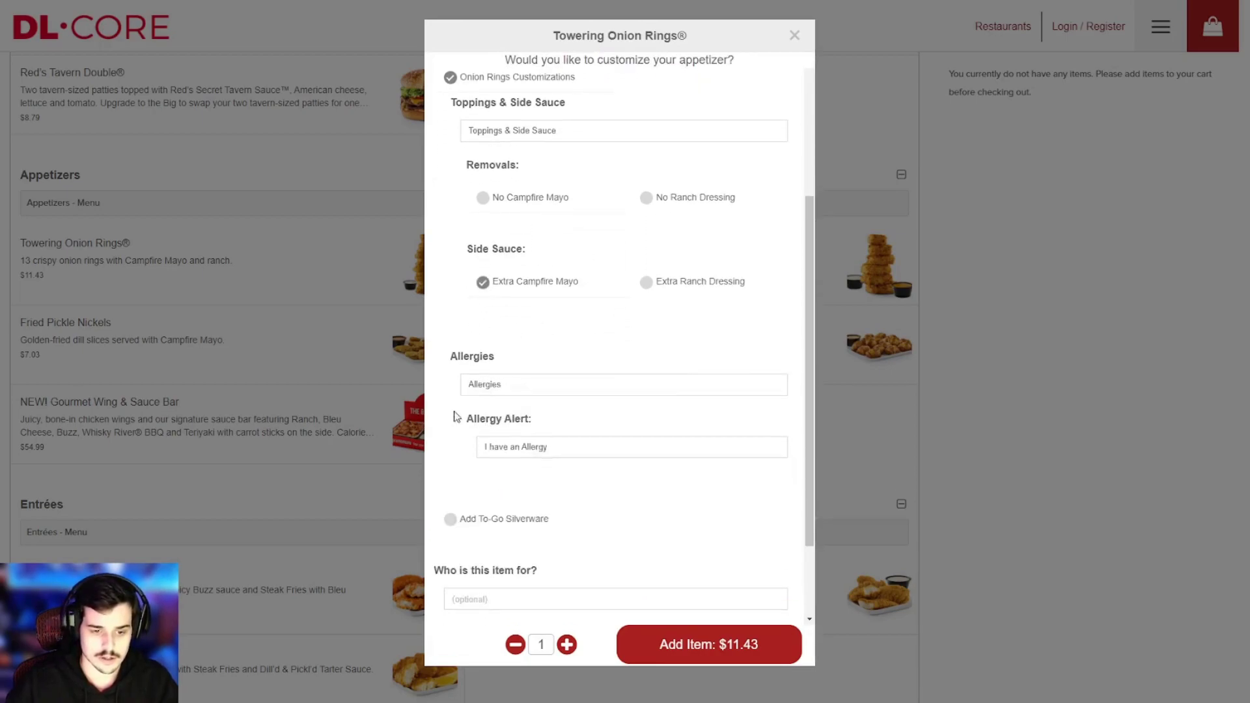
{"action": "scroll", "coordinate": [468, 422], "scroll_direction": "down", "scroll_amount": 2}
{"action": "left_click", "coordinate": [516, 343]}
{"action": "left_click", "coordinate": [519, 350]}
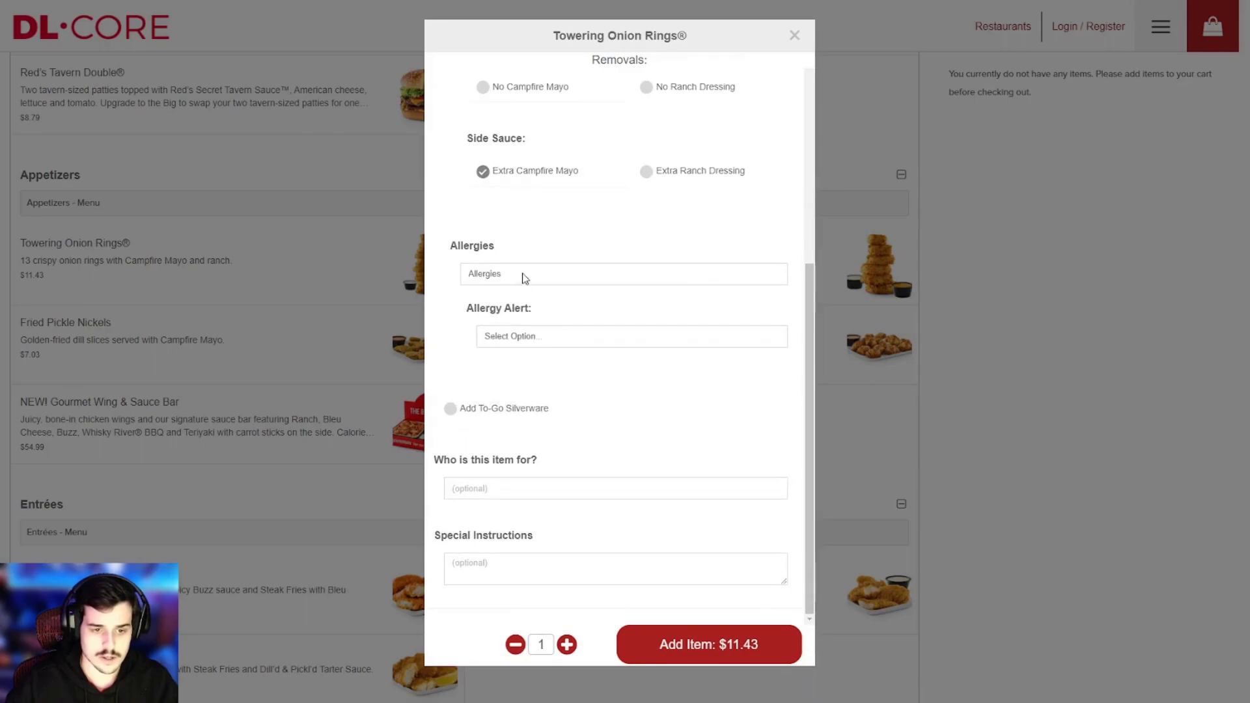
{"action": "left_click", "coordinate": [523, 276]}
{"action": "left_click", "coordinate": [523, 287]}
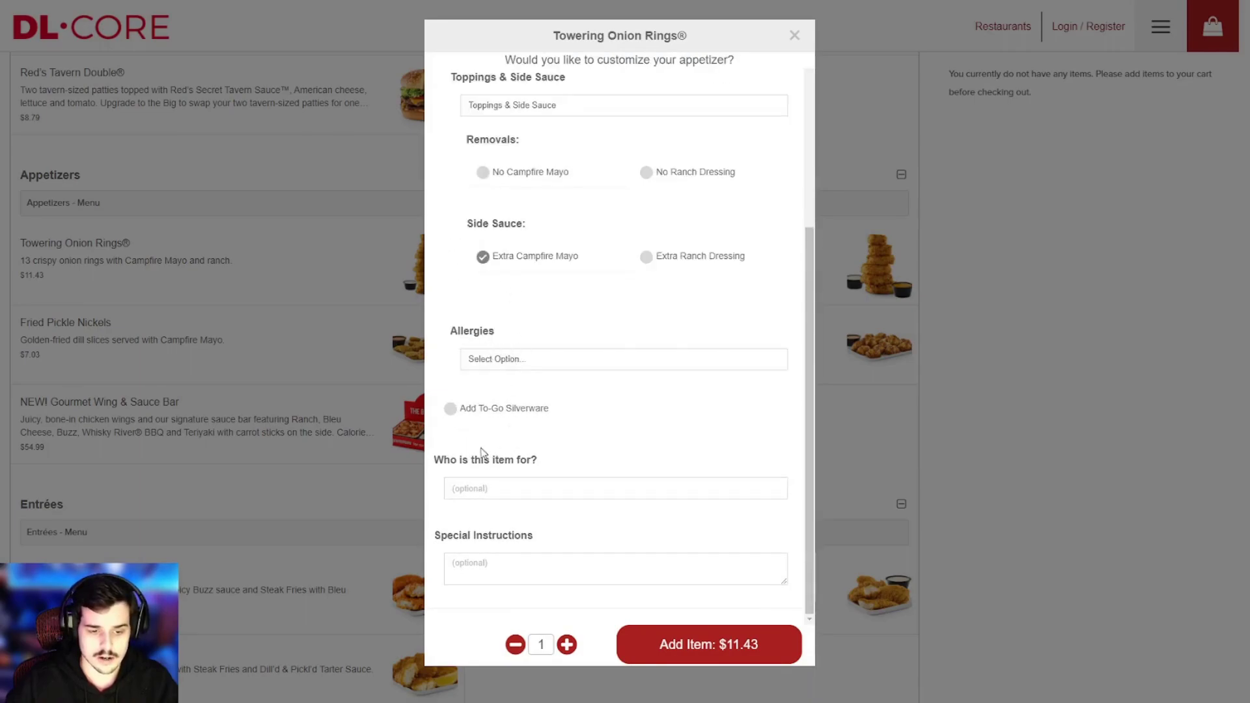
Step: Select the Add Item ($11.43) button at the bottom of the onion rings dialog
{"action": "left_click_drag", "start_coordinate": [435, 536], "coordinate": [538, 545]}
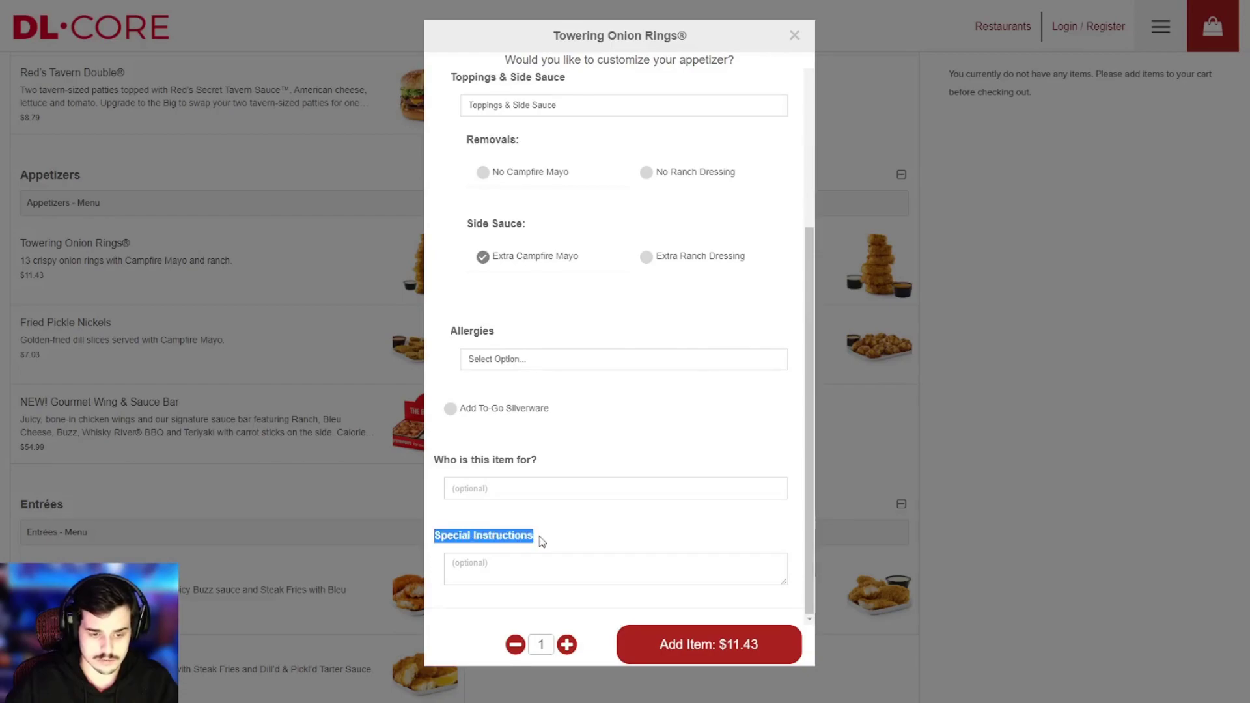
{"action": "left_click", "coordinate": [540, 543]}
{"action": "left_click_drag", "start_coordinate": [435, 536], "coordinate": [545, 548]}
{"action": "left_click", "coordinate": [544, 549]}
{"action": "scroll", "coordinate": [596, 507], "scroll_direction": "up", "scroll_amount": 4}
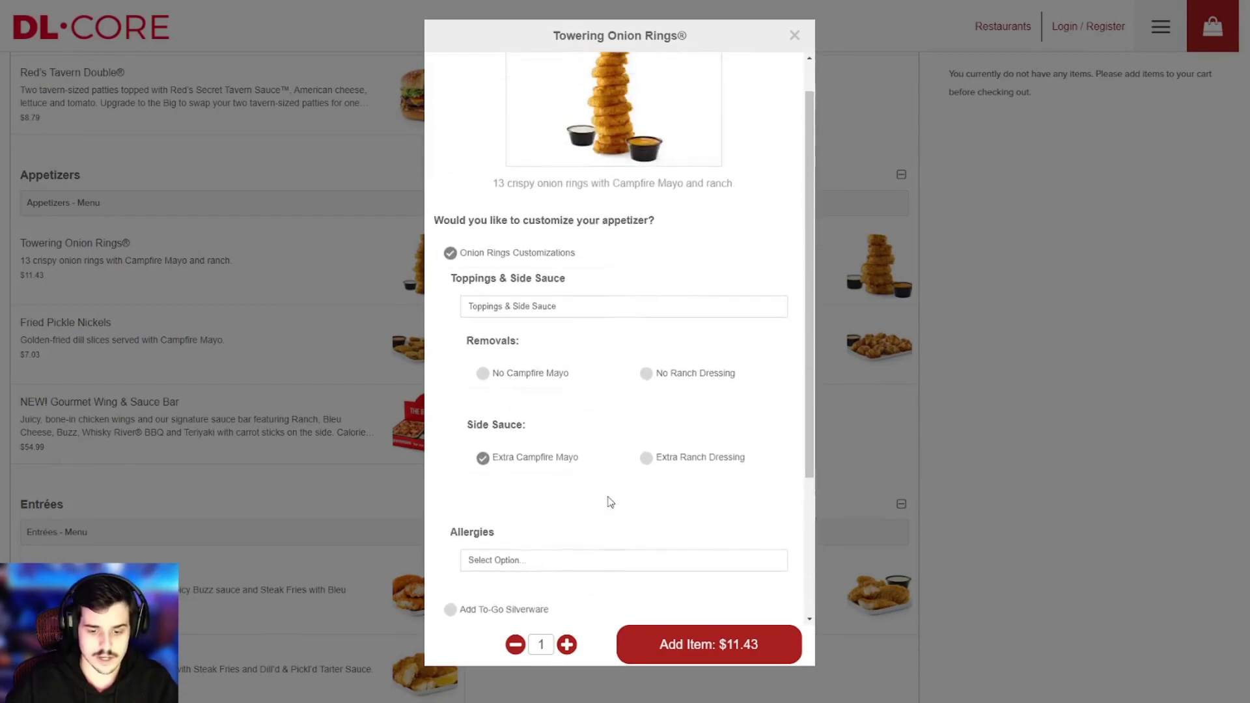
Step: Add the onion rings to the cart and start a Smoke & Pepper™ with Crispy Chicken and Zucchini Fries
{"action": "key", "text": "Return"}
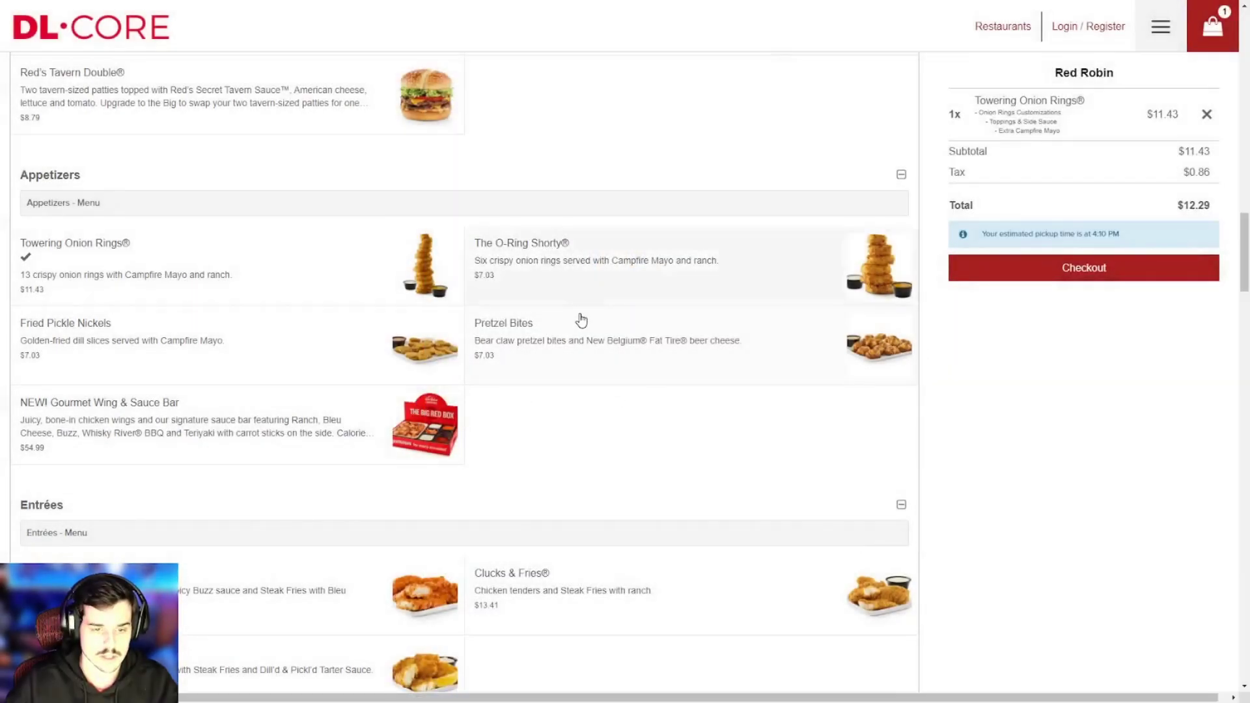
{"action": "scroll", "coordinate": [580, 321], "scroll_direction": "up", "scroll_amount": 8}
{"action": "left_click", "coordinate": [205, 361]}
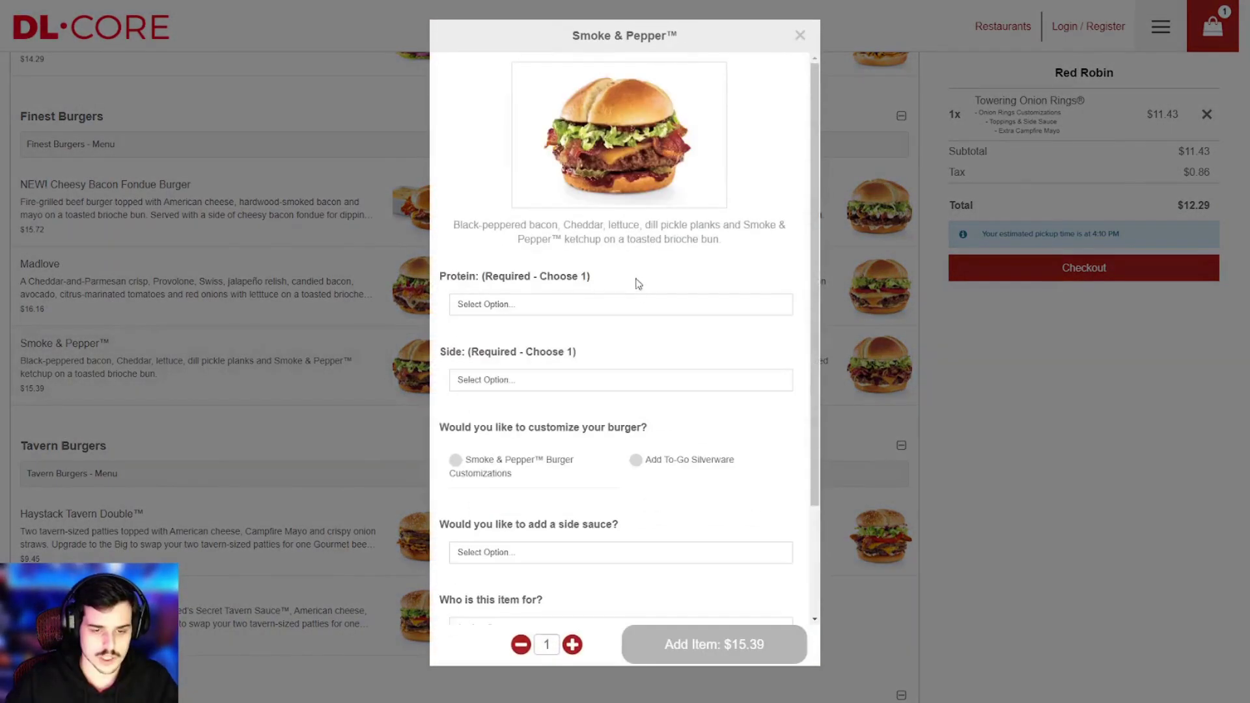
{"action": "left_click", "coordinate": [603, 313]}
{"action": "left_click", "coordinate": [550, 348]}
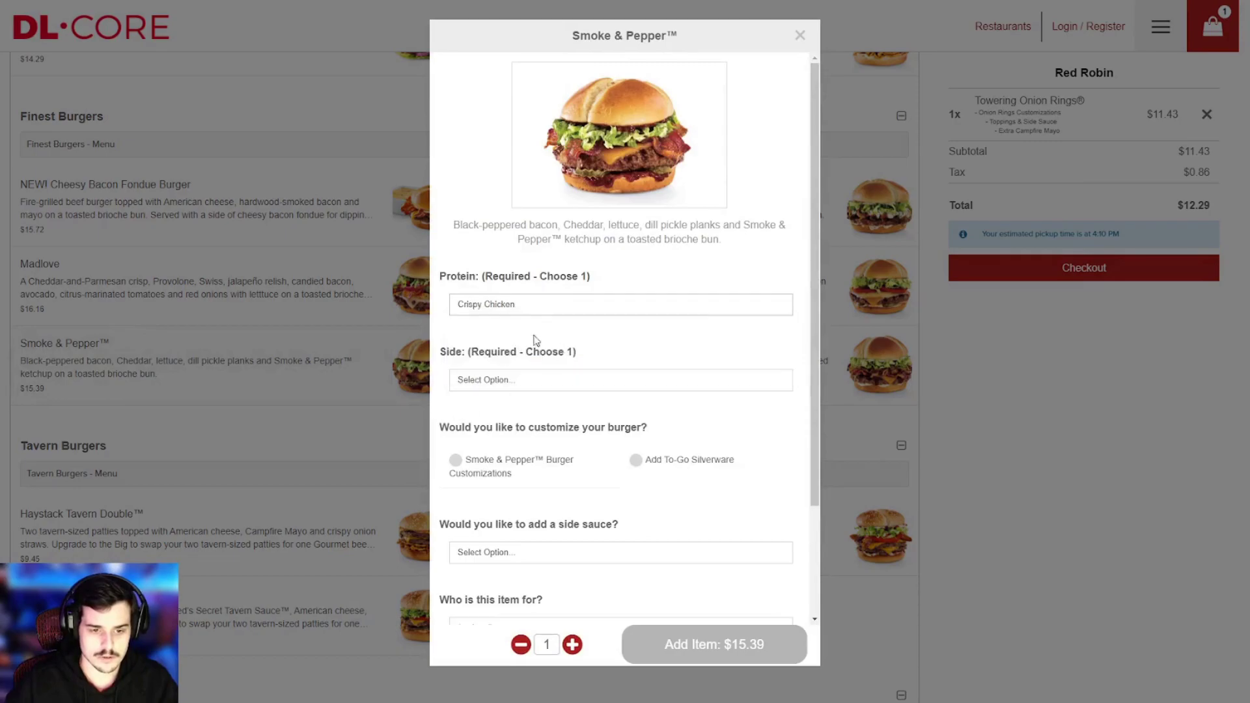
{"action": "left_click", "coordinate": [549, 381]}
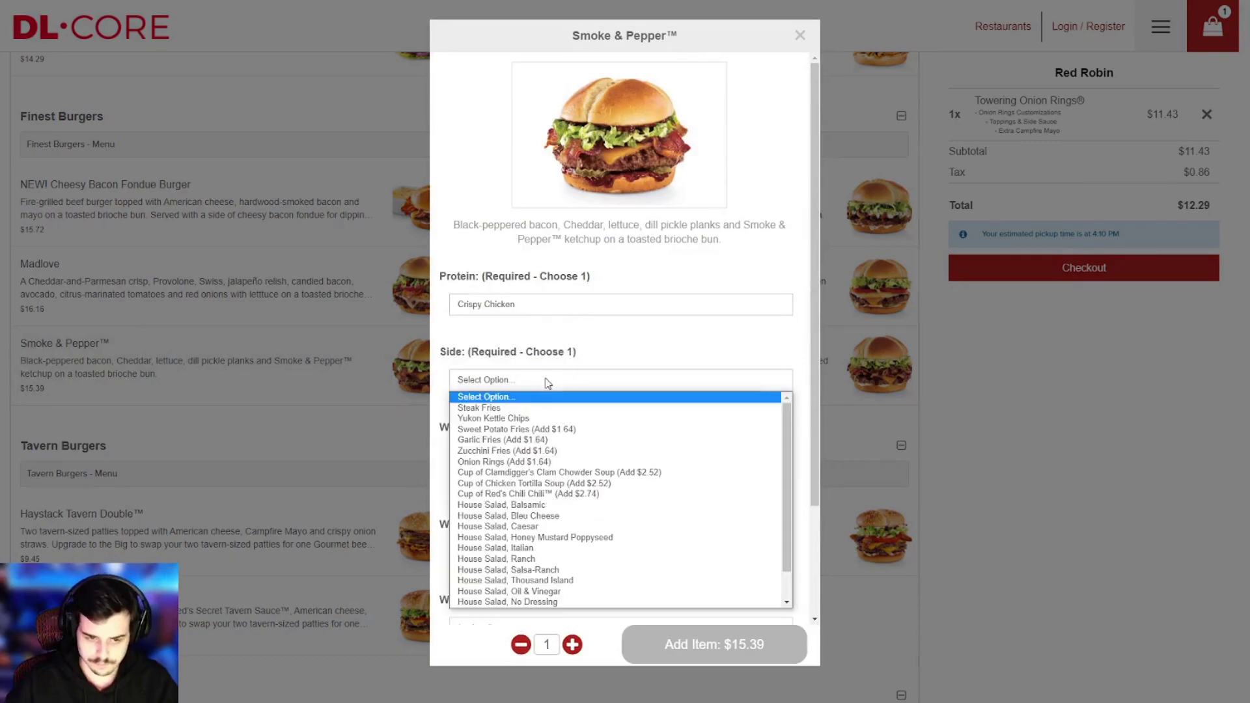
{"action": "left_click", "coordinate": [539, 451]}
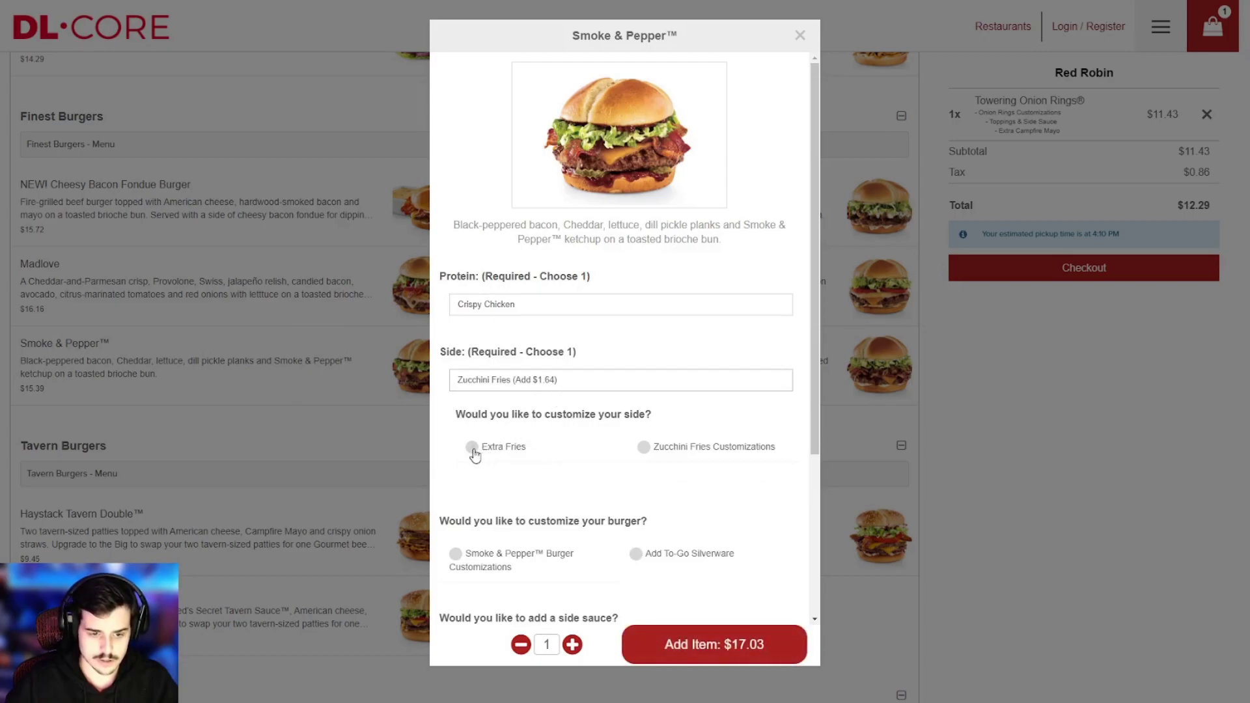
{"action": "left_click", "coordinate": [533, 384]}
{"action": "left_click", "coordinate": [523, 449]}
Step: Customize the side with Extra Fries: no shredded Parmesan, prepared as Crispy Fries
{"action": "scroll", "coordinate": [507, 449], "scroll_direction": "down", "scroll_amount": 4}
{"action": "left_click", "coordinate": [490, 233]}
{"action": "left_click", "coordinate": [547, 284]}
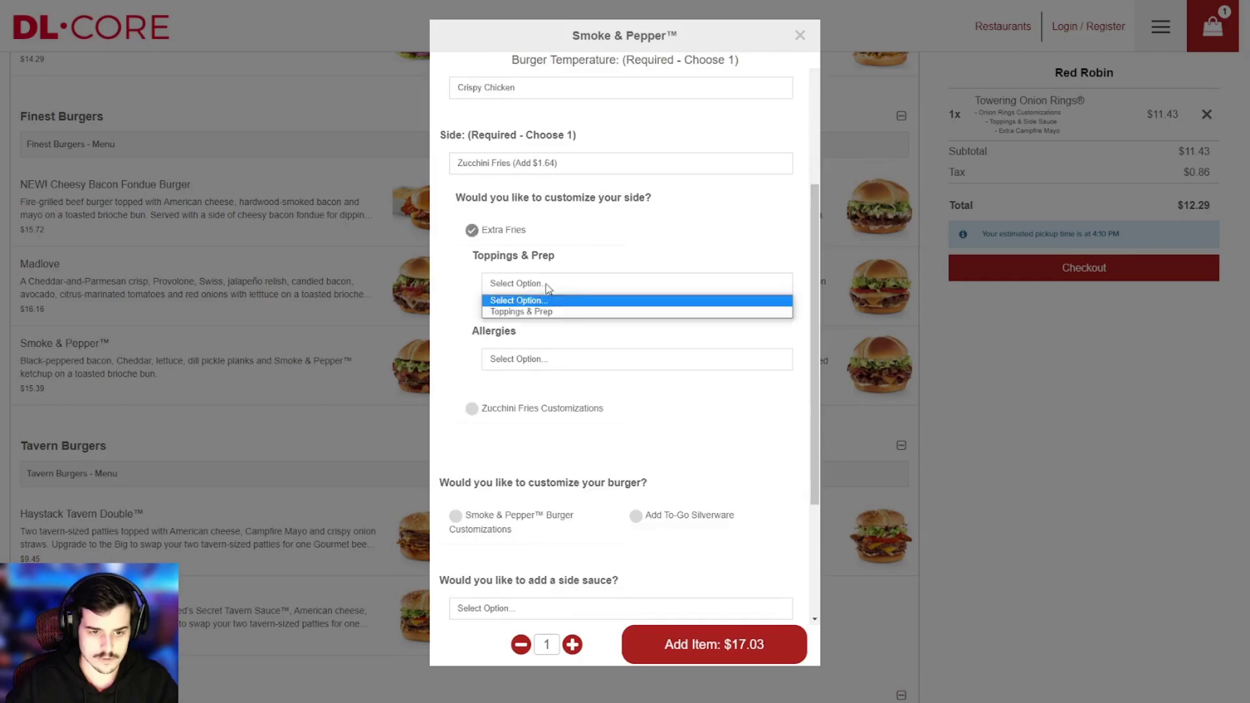
{"action": "left_click", "coordinate": [531, 312]}
{"action": "left_click", "coordinate": [529, 348]}
{"action": "left_click", "coordinate": [541, 371]}
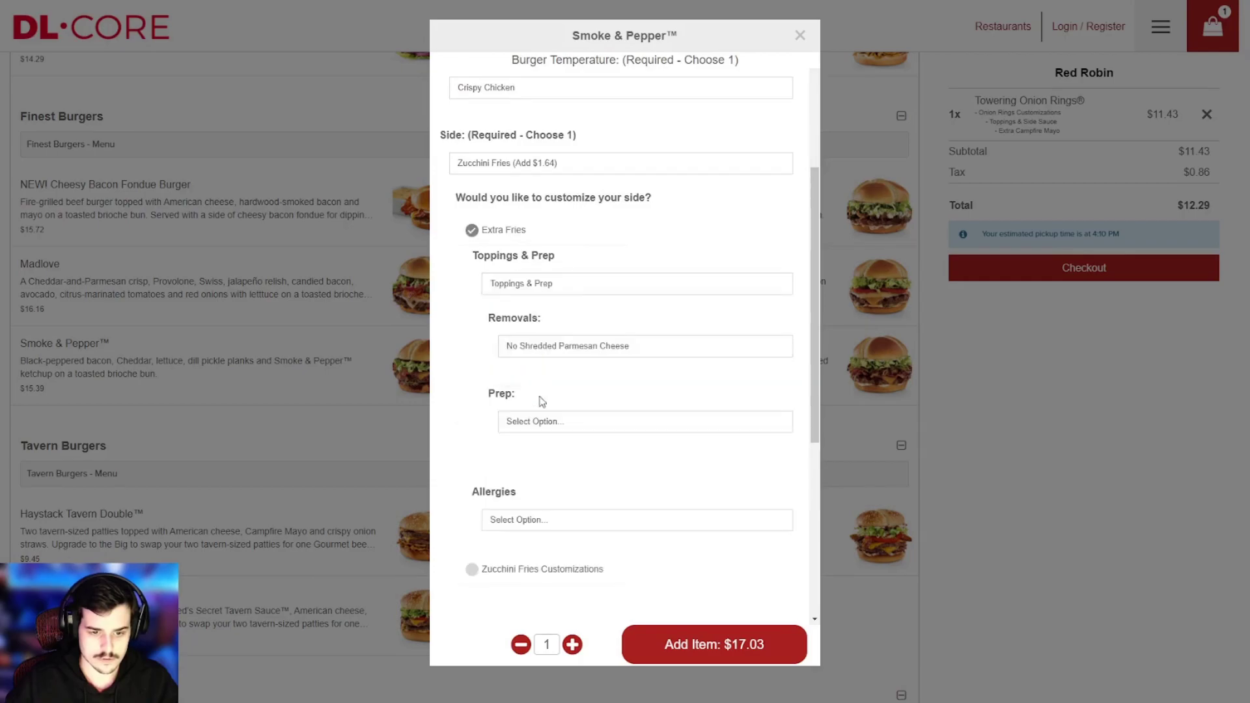
{"action": "scroll", "coordinate": [496, 498], "scroll_direction": "down", "scroll_amount": 1}
{"action": "left_click", "coordinate": [539, 333]}
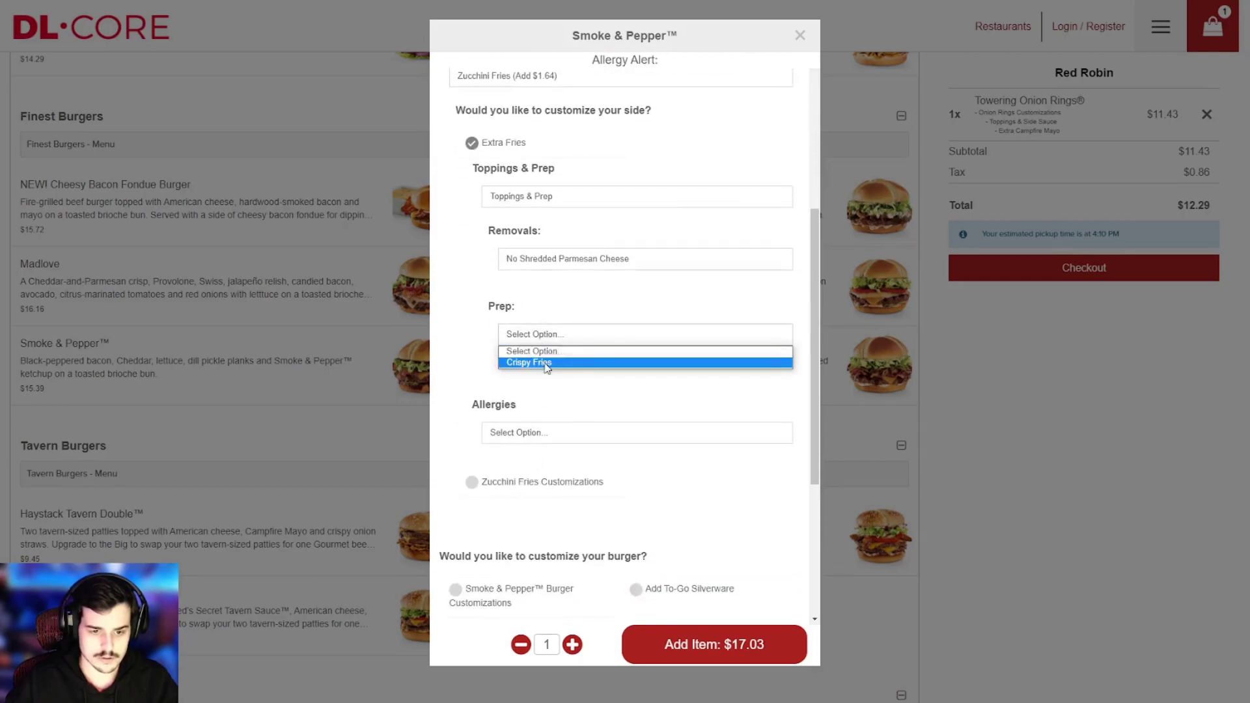
{"action": "left_click", "coordinate": [539, 360]}
Step: Add to-go silverware to the burger order
{"action": "scroll", "coordinate": [560, 396], "scroll_direction": "down", "scroll_amount": 2}
{"action": "scroll", "coordinate": [456, 388], "scroll_direction": "down", "scroll_amount": 1}
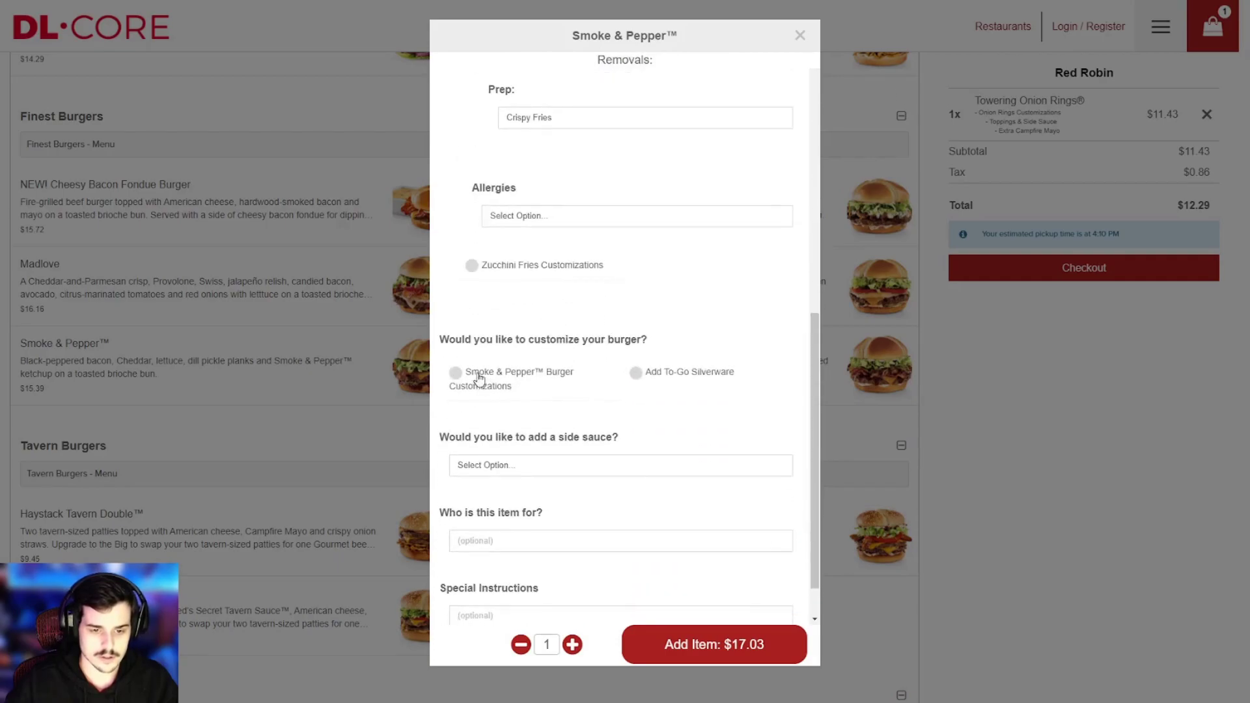
{"action": "left_click", "coordinate": [636, 374]}
{"action": "scroll", "coordinate": [619, 293], "scroll_direction": "down", "scroll_amount": 1}
Step: Make the burger No Cheddar Cheese with Crispy Onion Straws and add it to the cart
{"action": "left_click", "coordinate": [456, 321]}
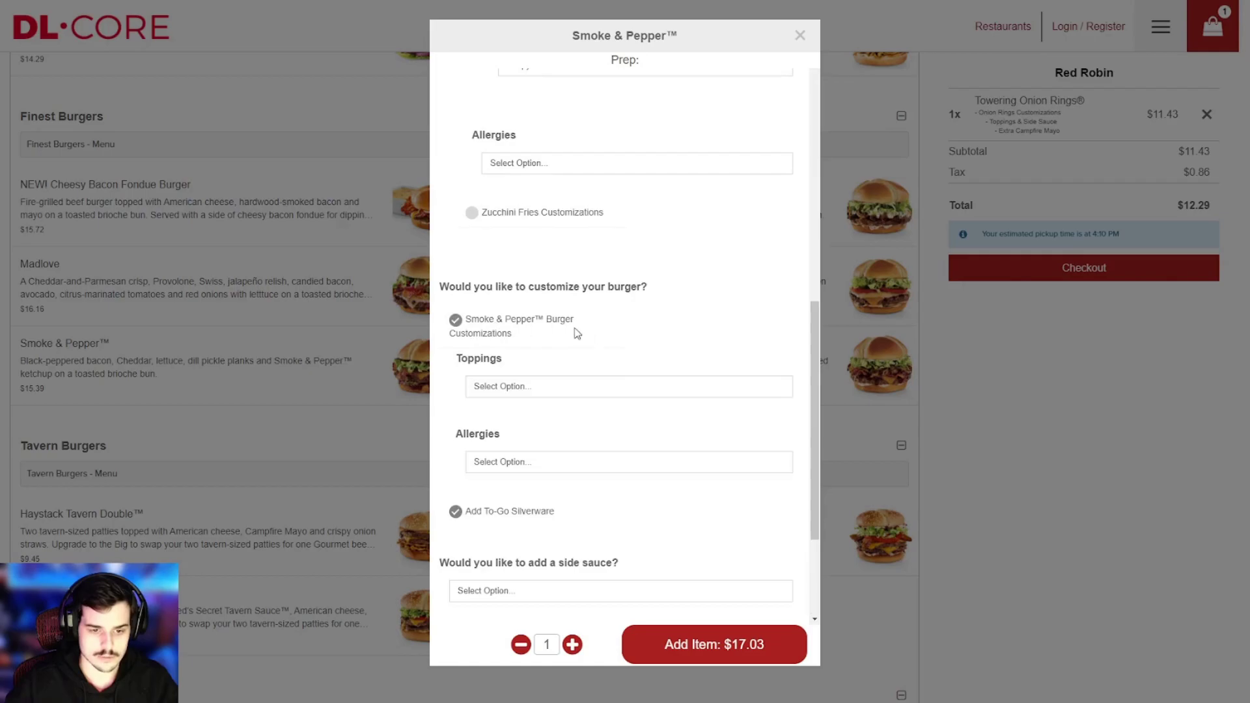
{"action": "scroll", "coordinate": [519, 391], "scroll_direction": "down", "scroll_amount": 2}
{"action": "left_click", "coordinate": [542, 305]}
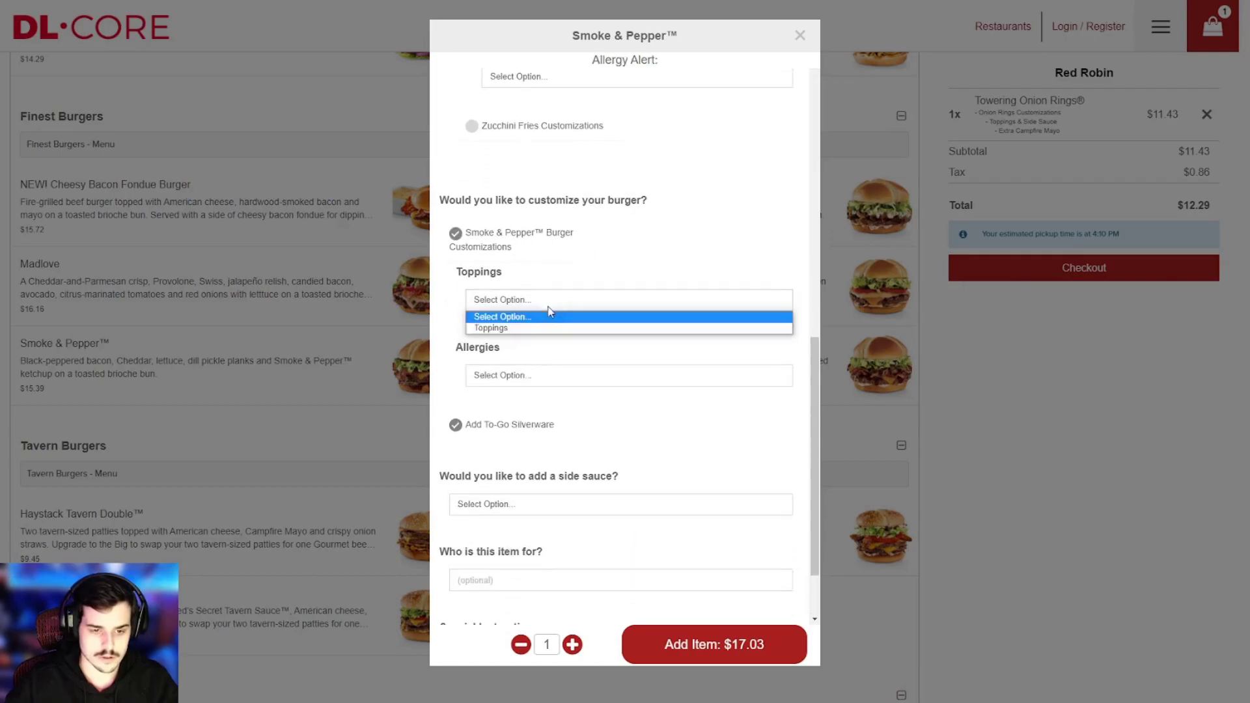
{"action": "left_click", "coordinate": [543, 329]}
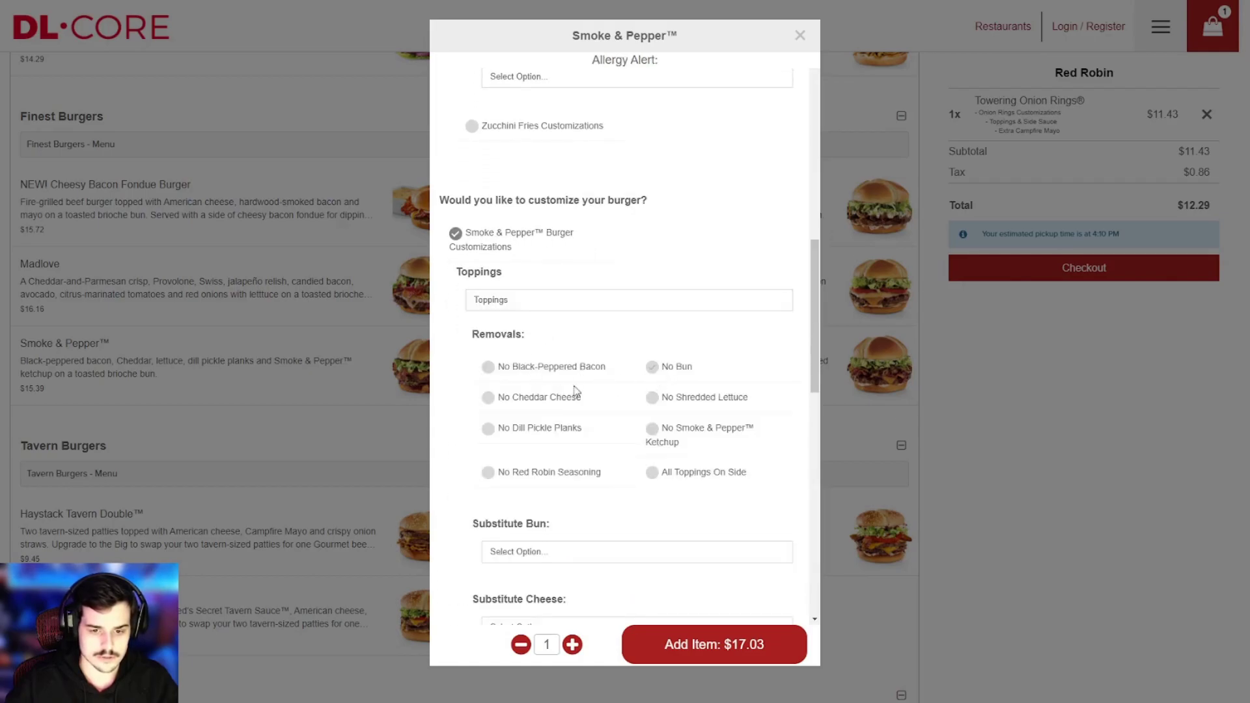
{"action": "left_click", "coordinate": [520, 400]}
{"action": "scroll", "coordinate": [520, 400], "scroll_direction": "down", "scroll_amount": 7}
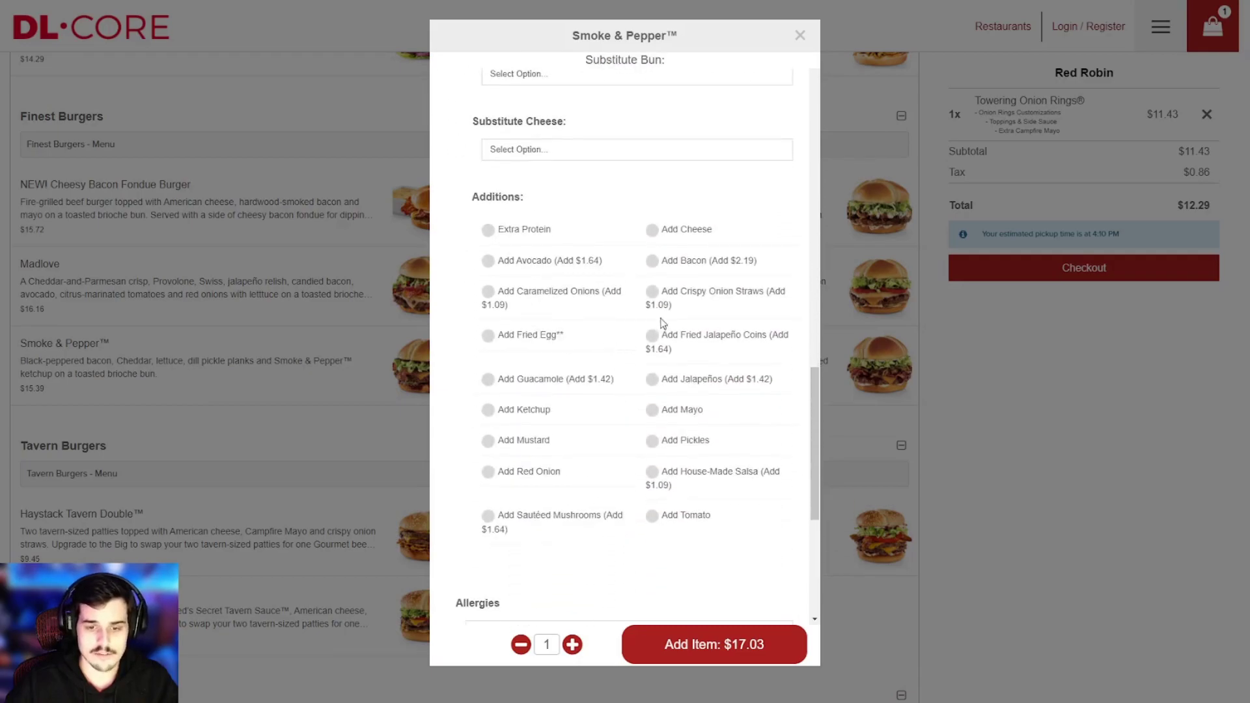
{"action": "left_click", "coordinate": [652, 295]}
{"action": "scroll", "coordinate": [651, 293], "scroll_direction": "down", "scroll_amount": 5}
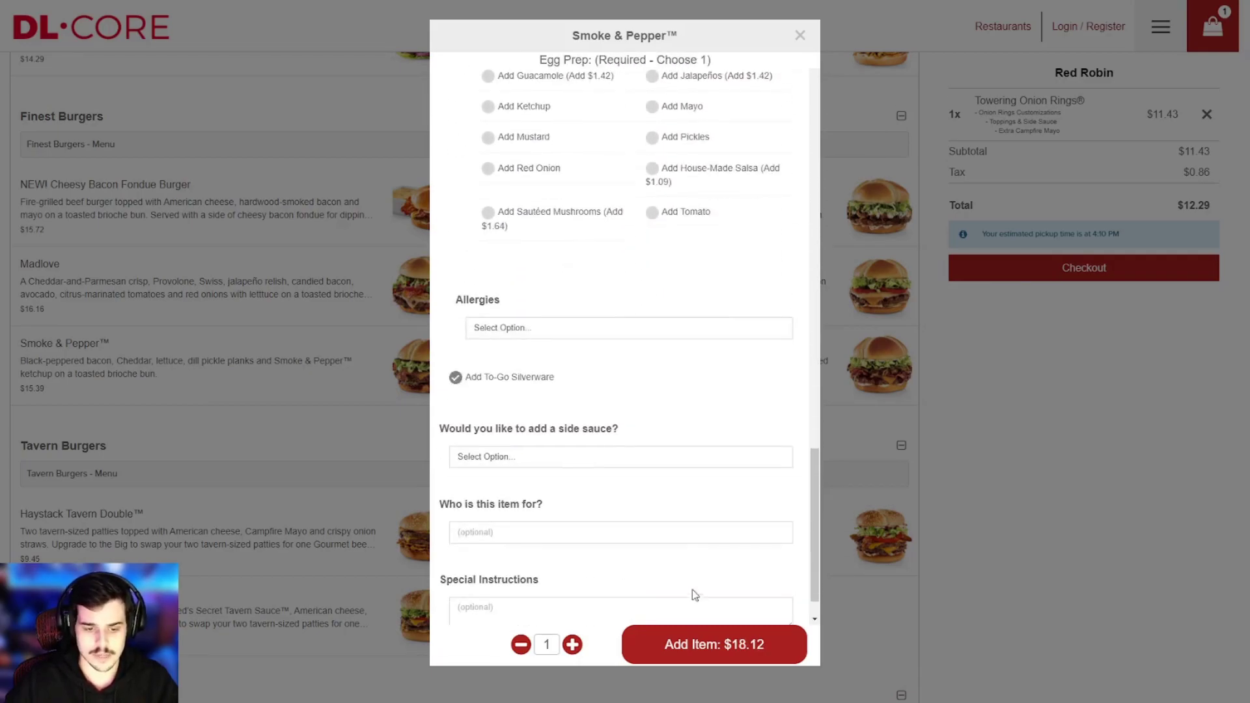
{"action": "left_click", "coordinate": [682, 628]}
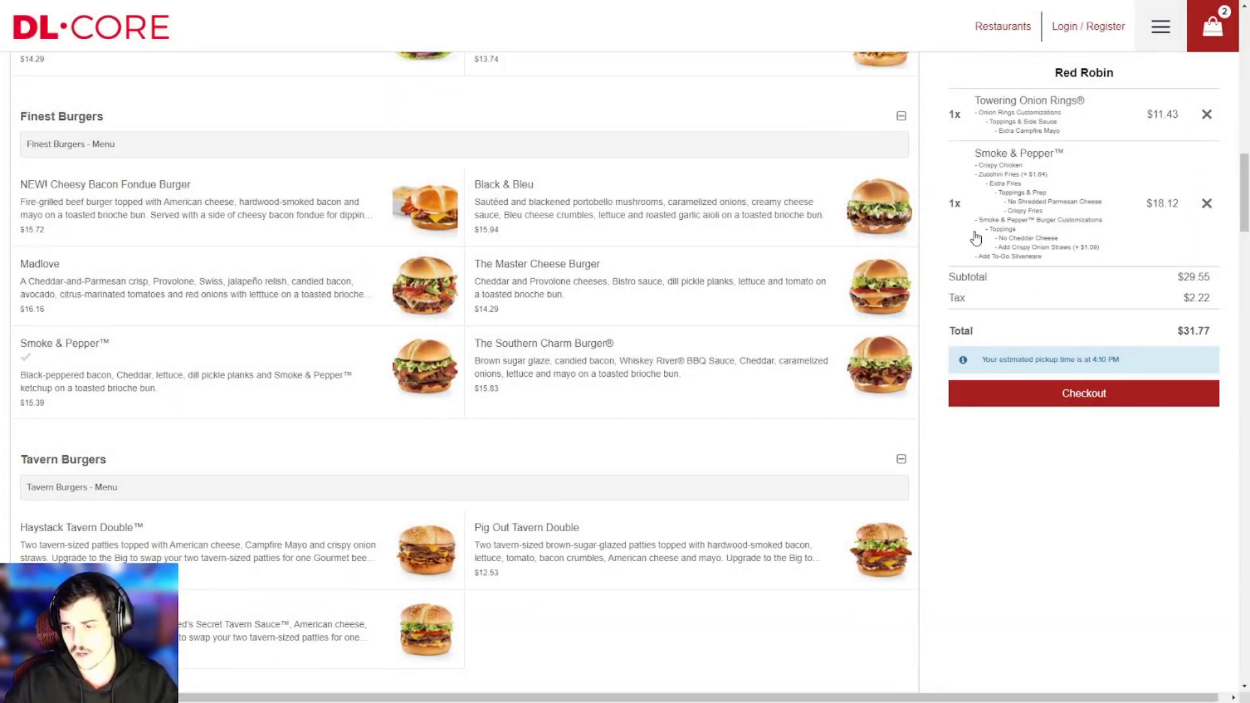
{"action": "scroll", "coordinate": [790, 287], "scroll_direction": "up", "scroll_amount": 8}
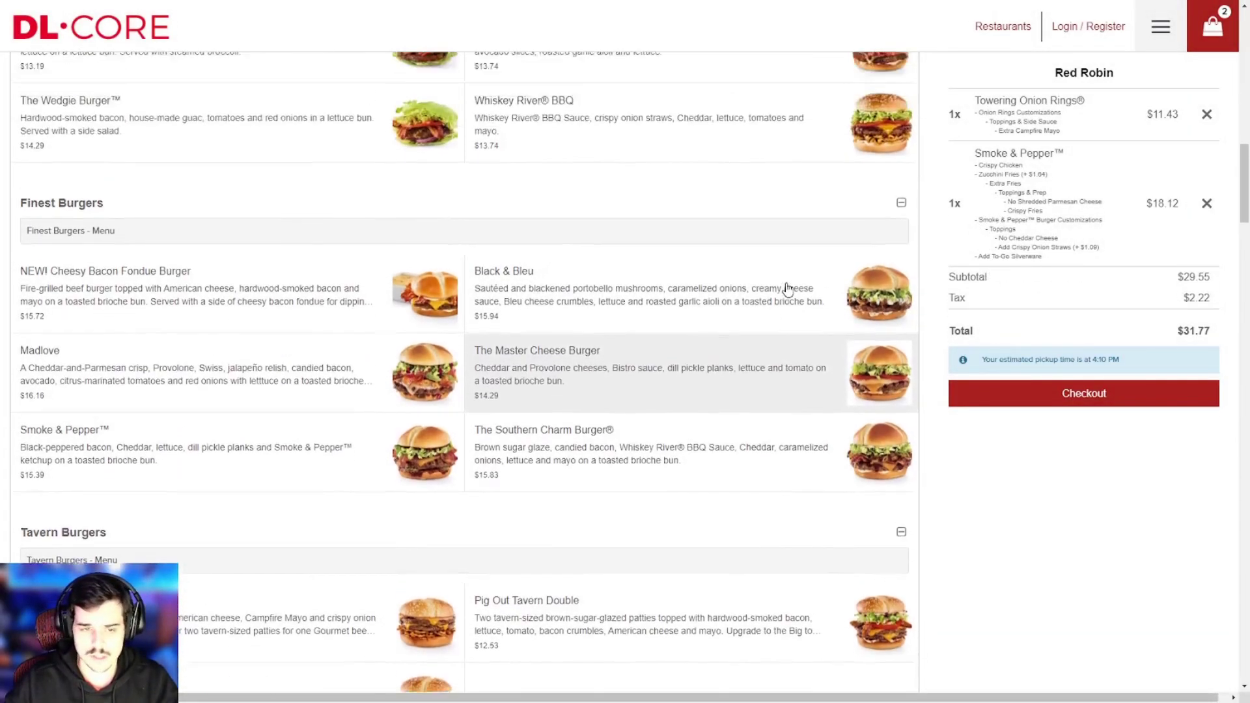
{"action": "scroll", "coordinate": [791, 280], "scroll_direction": "up", "scroll_amount": 10}
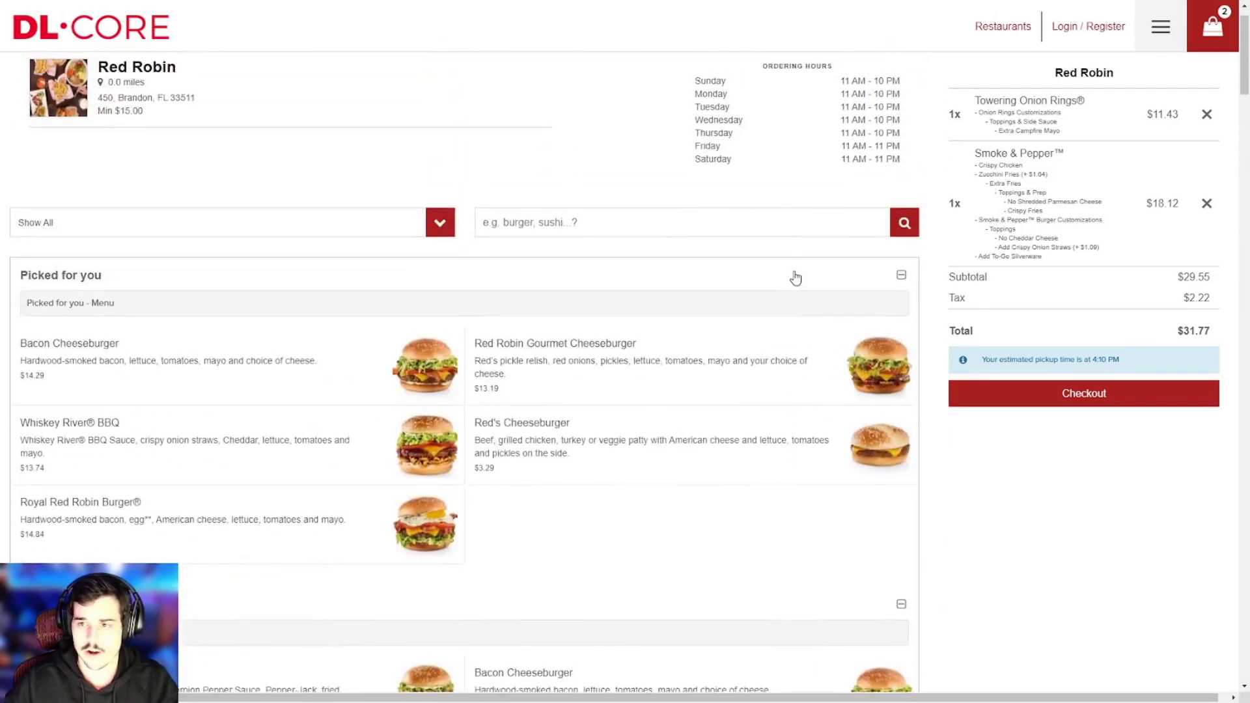